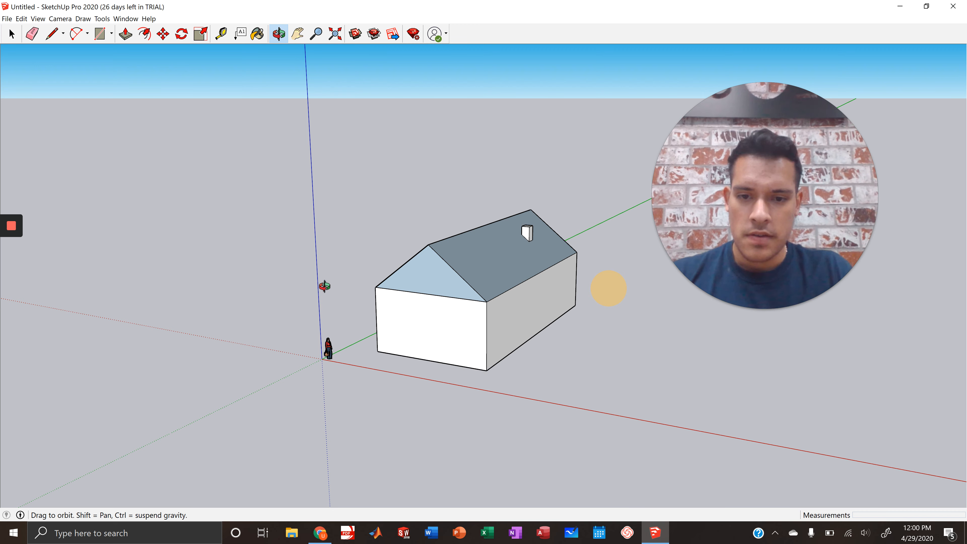
- Examine the house model from its front gable end and both long side walls
drag(358, 248, 557, 223)
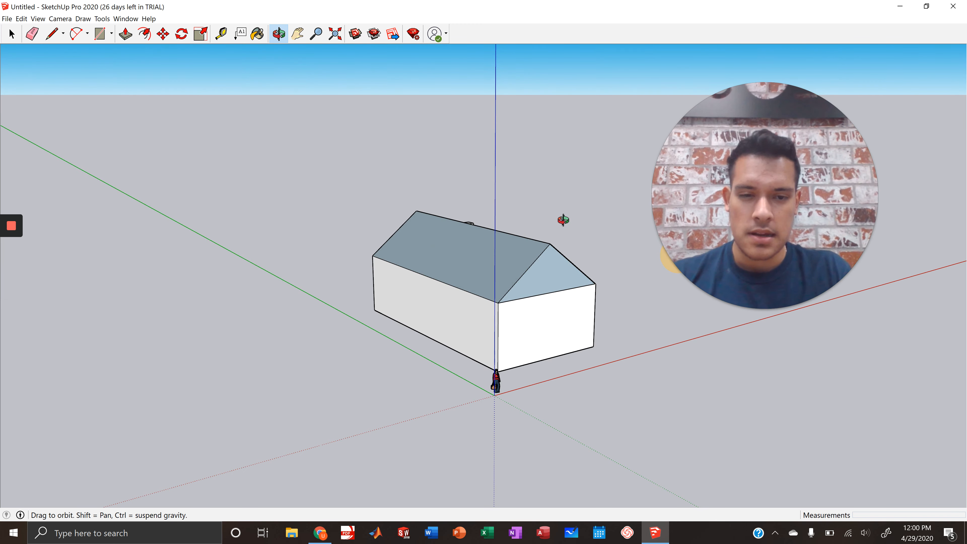
scroll(563, 220, down, 3)
scroll(563, 220, up, 8)
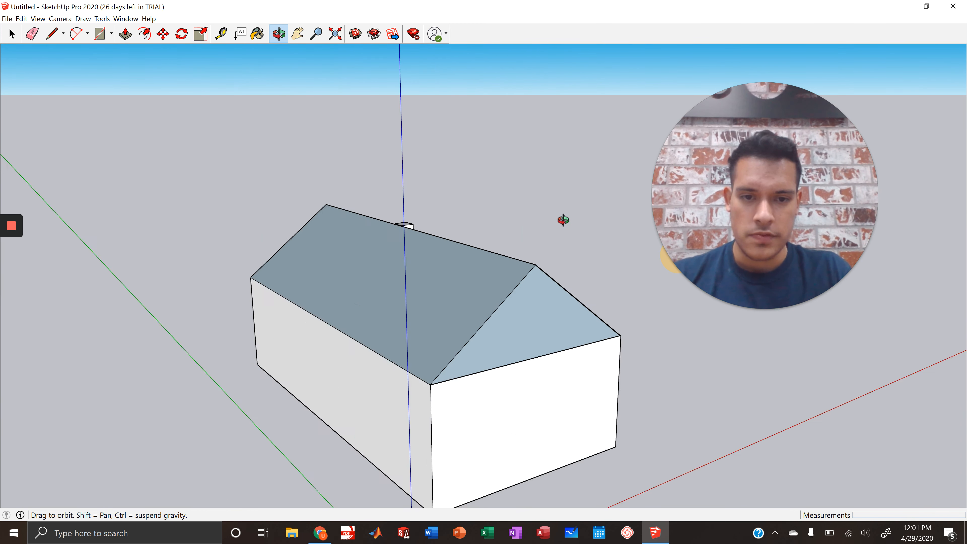
scroll(564, 220, down, 2)
drag(563, 219, 570, 375)
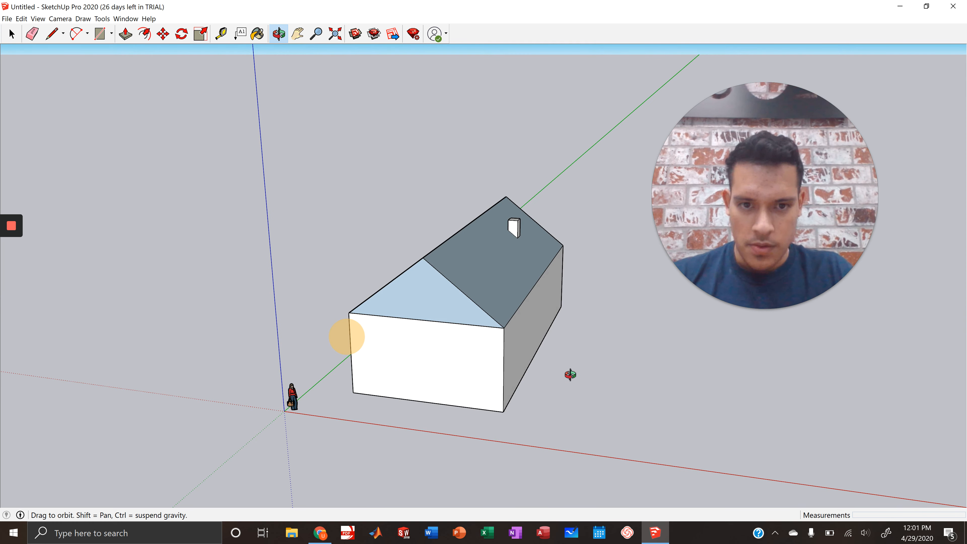
click(534, 394)
drag(534, 394, 556, 395)
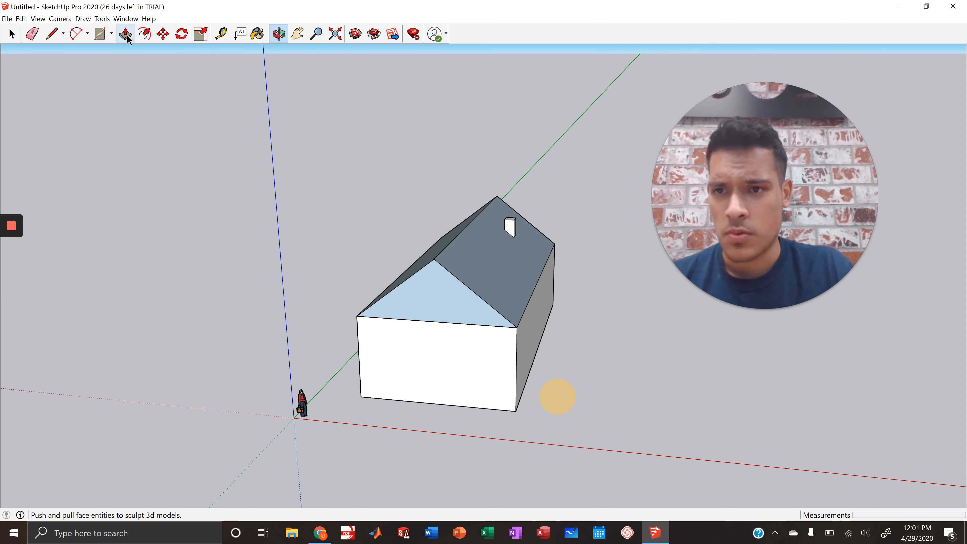
- Draw a door rectangle about 4' 11" wide and 9' 10" high on the front wall, starting from its base edge
click(111, 34)
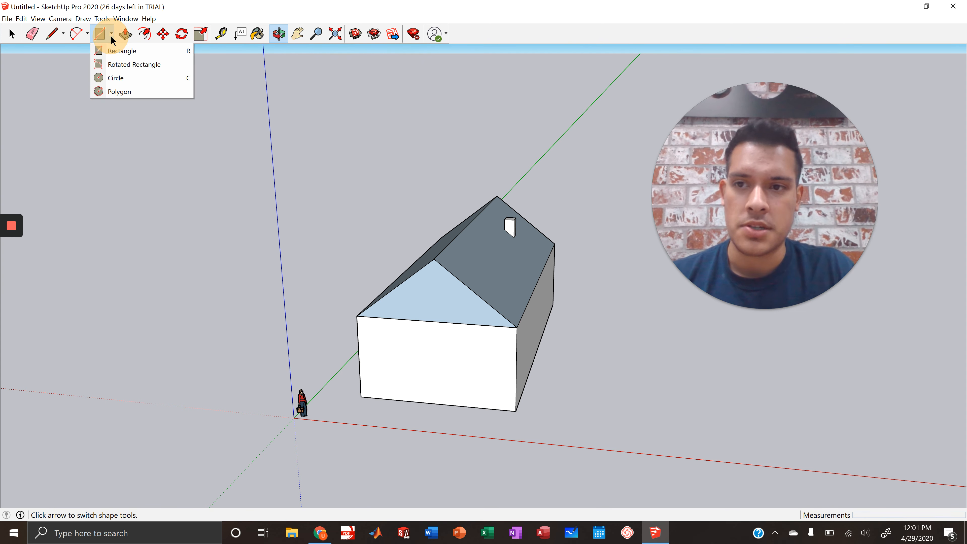
click(113, 51)
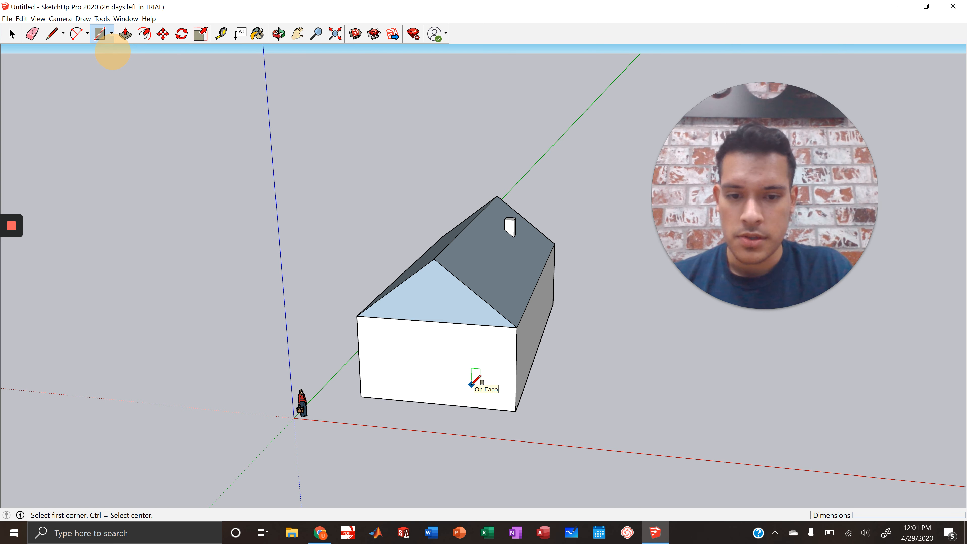
scroll(435, 390, down, 3)
scroll(434, 391, up, 6)
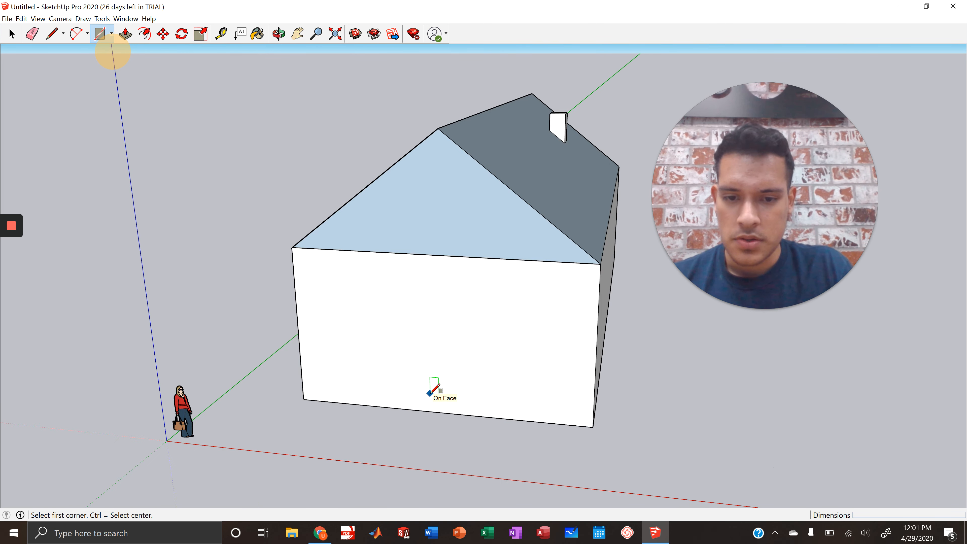
scroll(434, 391, up, 2)
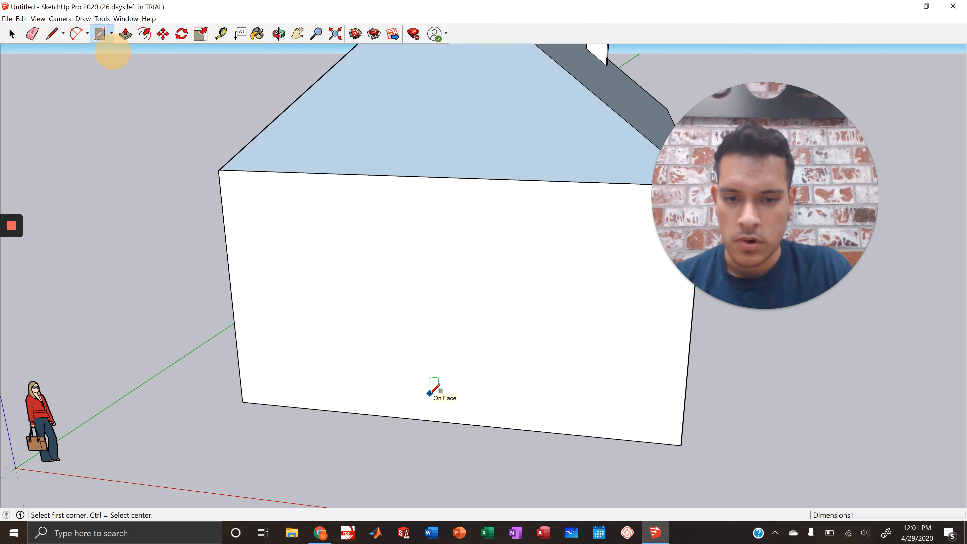
click(386, 416)
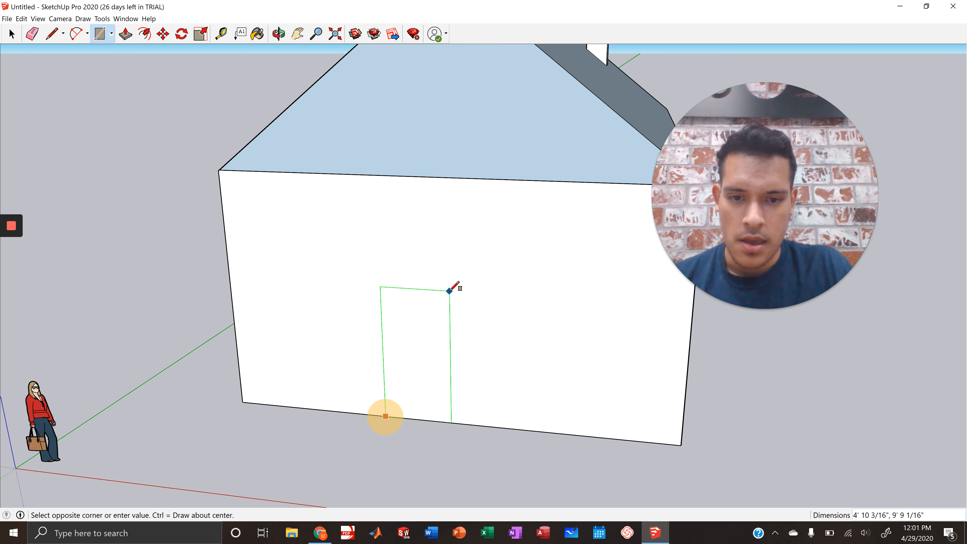
click(451, 290)
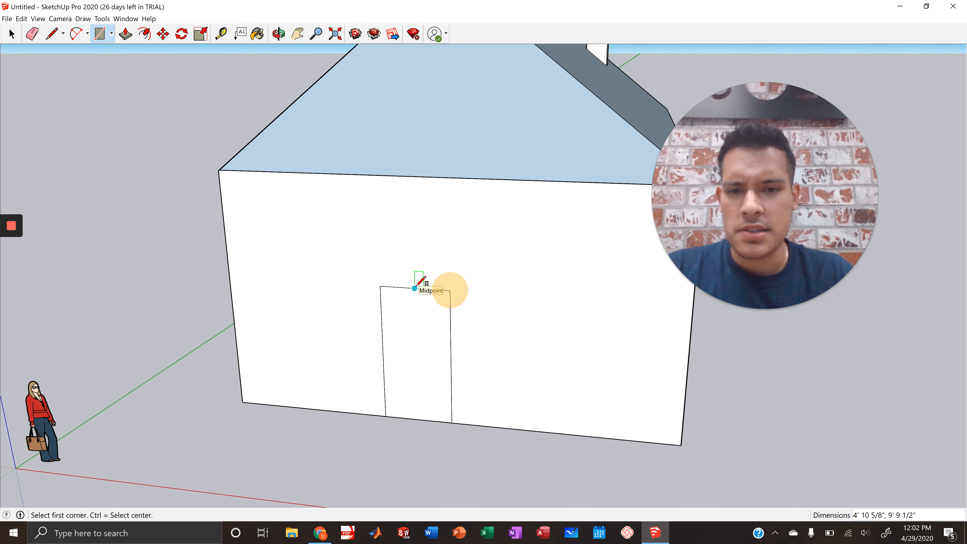
- Draw a window rectangle about 5' 7" wide and 4' 4" high on the front wall, up and to the left of the door
click(54, 34)
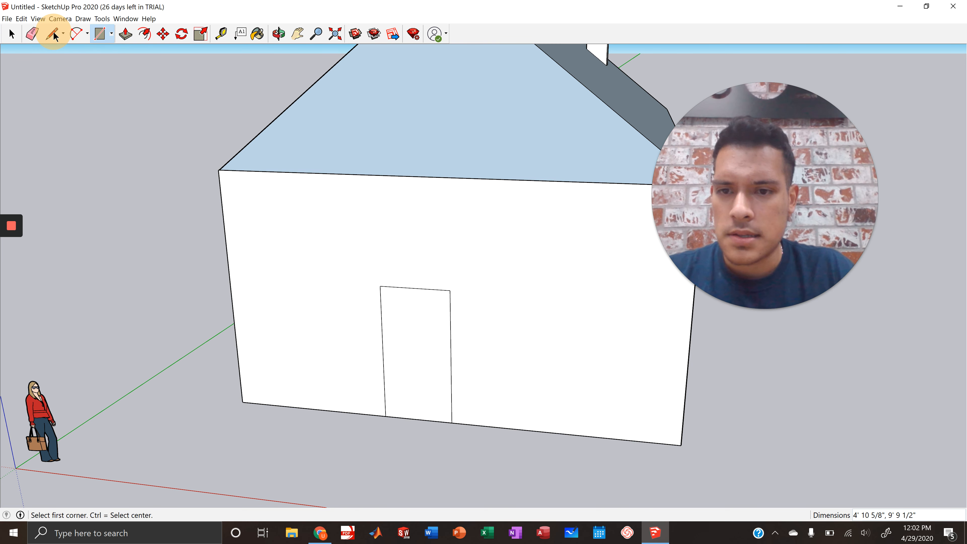
click(102, 35)
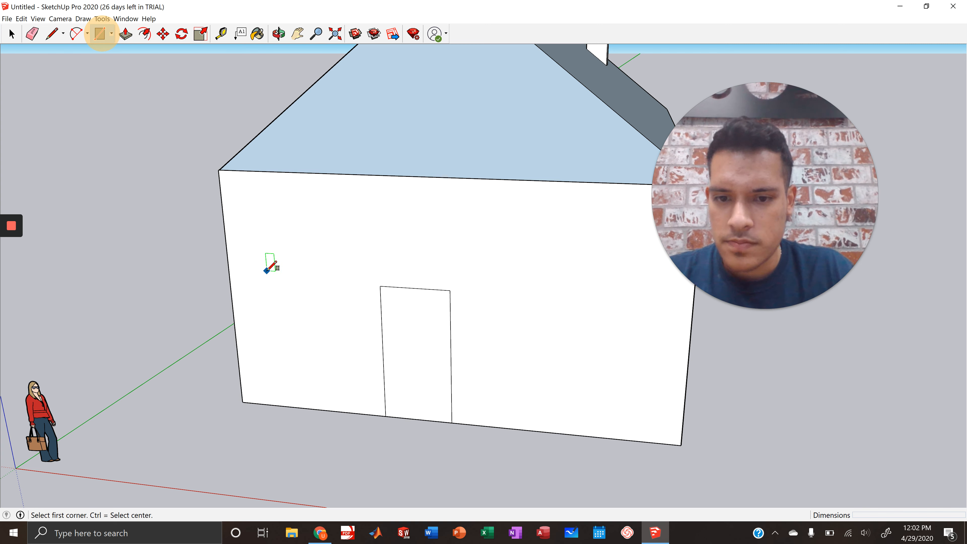
click(267, 271)
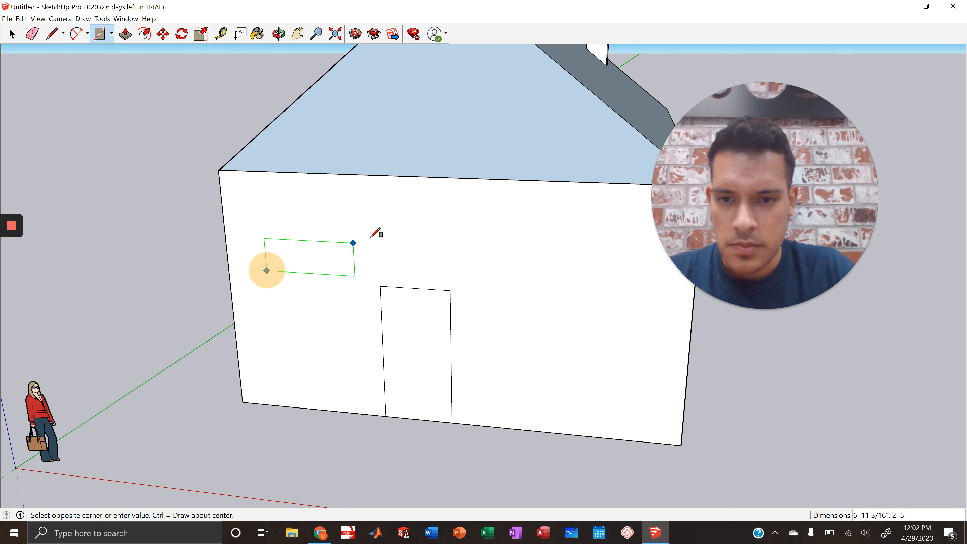
click(339, 214)
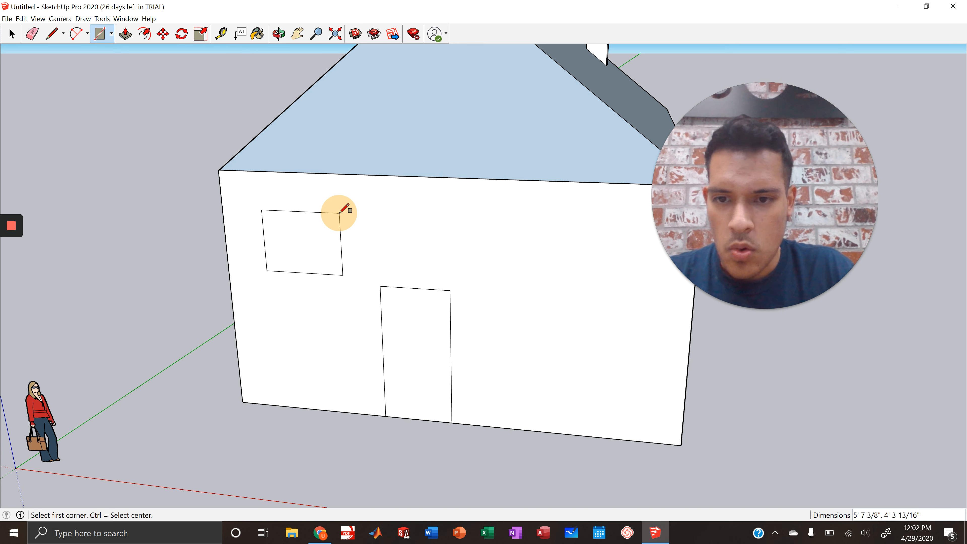
- Copy the window face and place the duplicate on the front wall, on the other side of the door
click(15, 35)
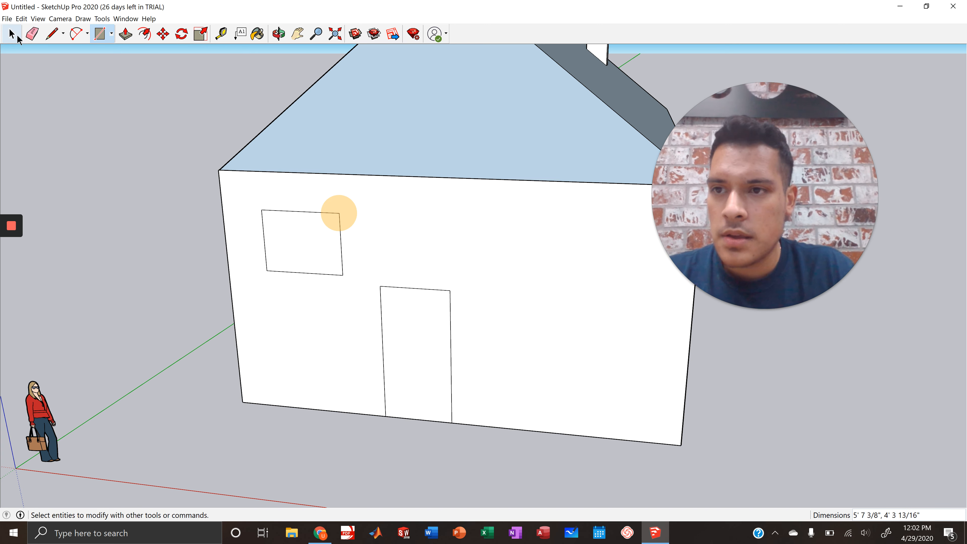
click(281, 261)
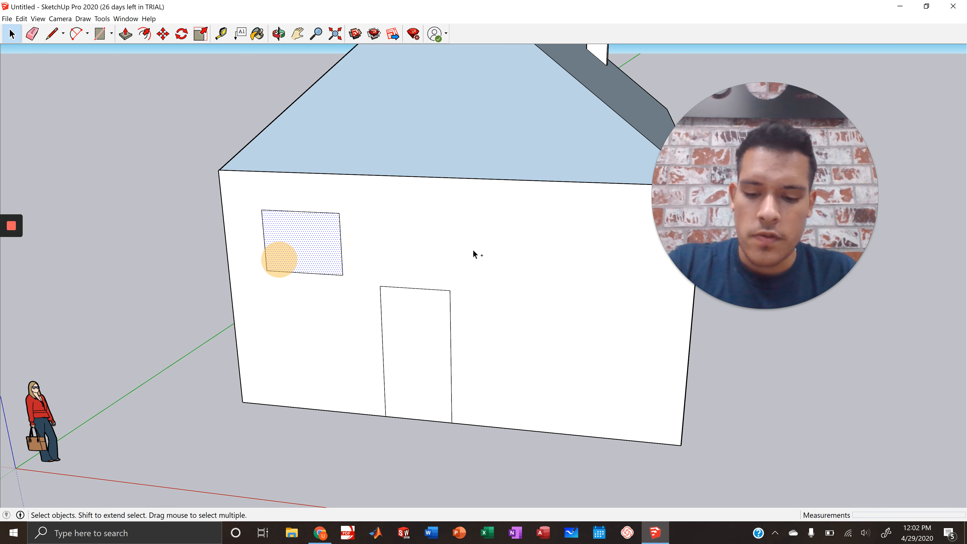
key(ctrl+v)
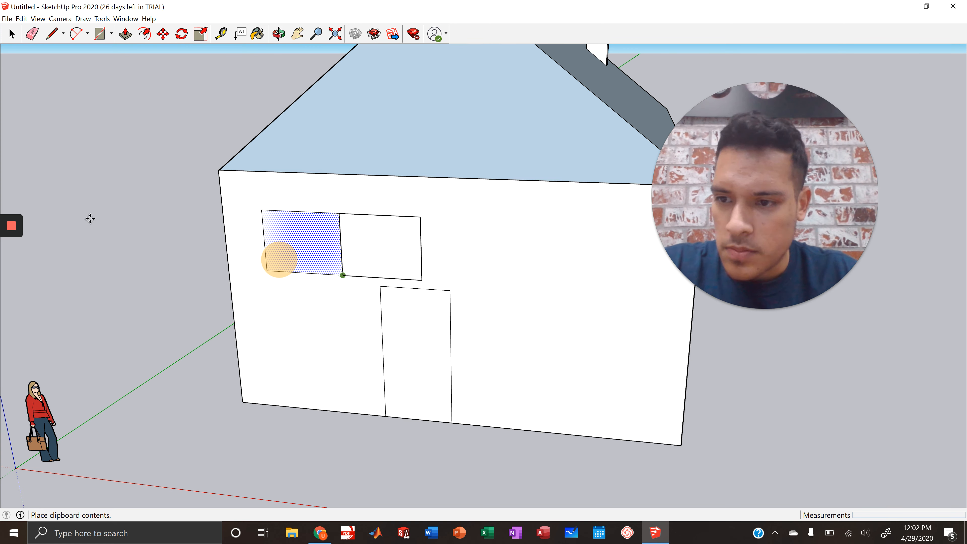
click(12, 251)
click(12, 255)
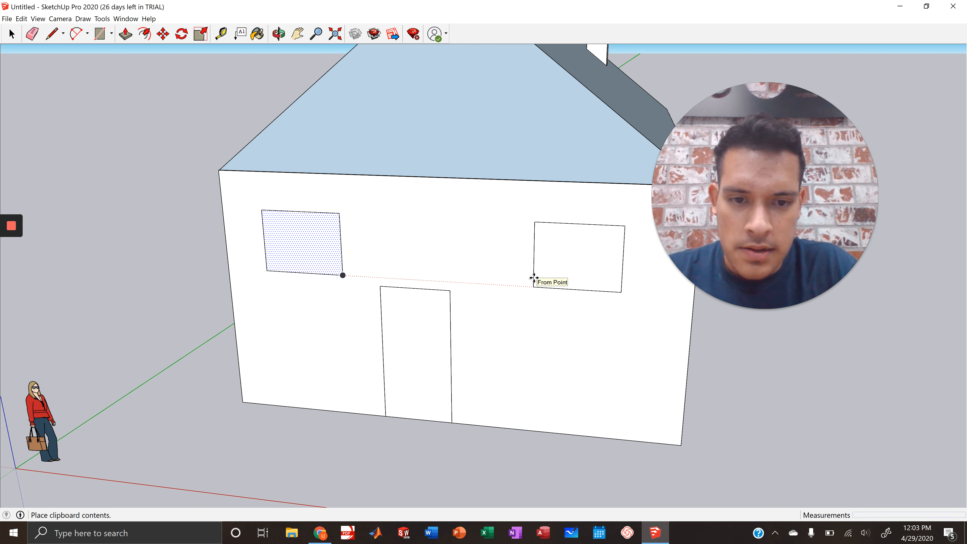
click(533, 278)
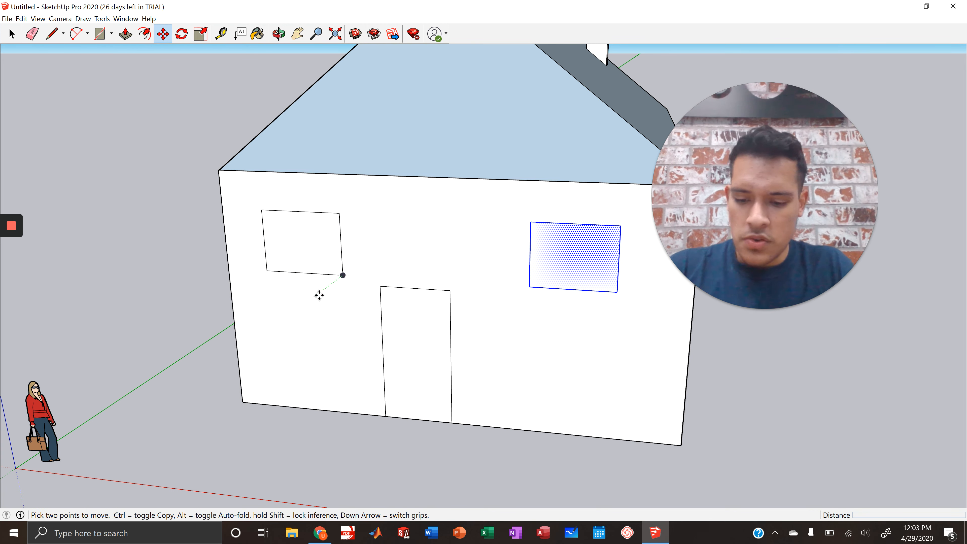
key(ctrl+v)
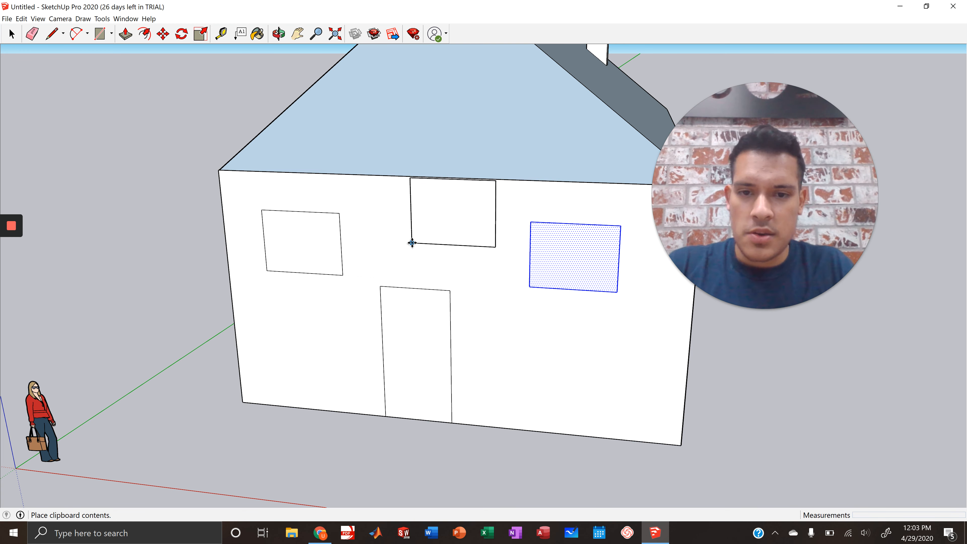
key(Escape)
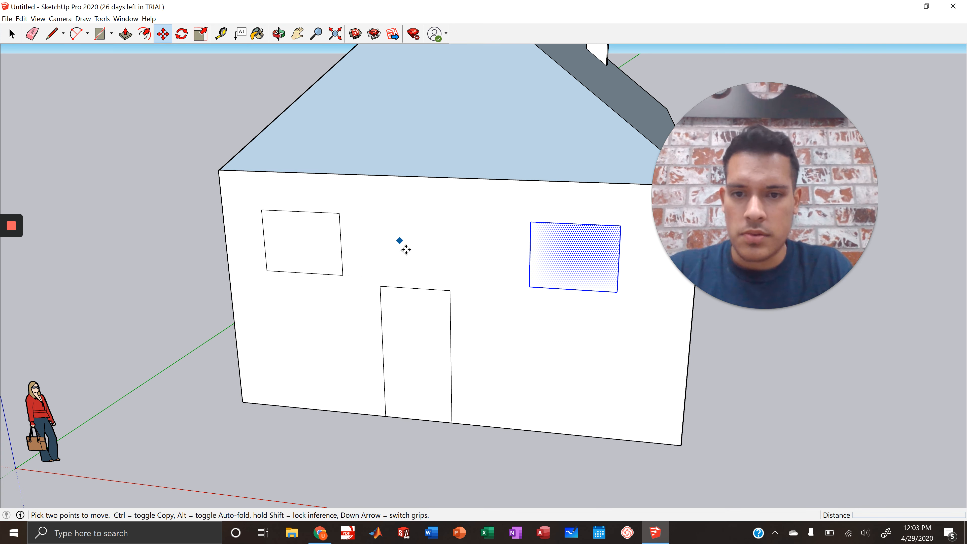
key(Escape)
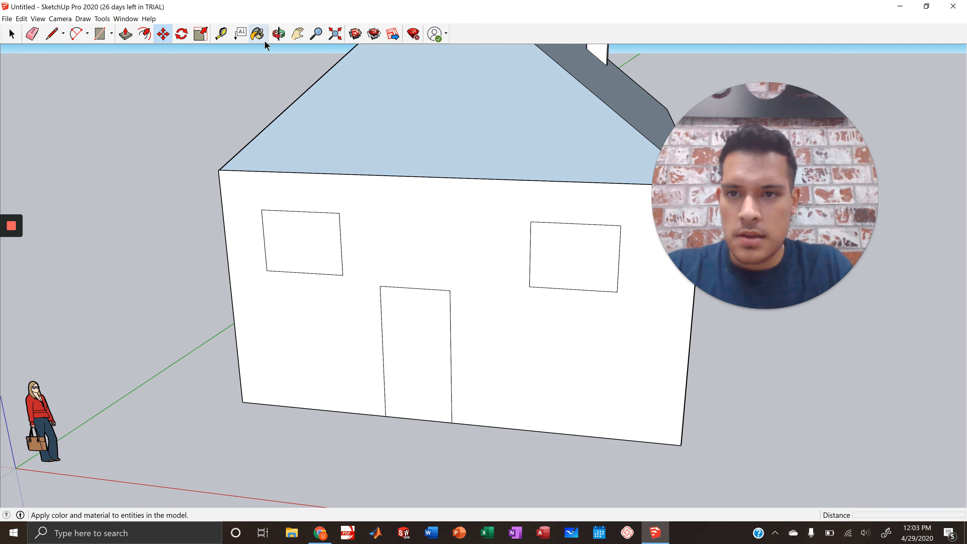
- Paste a copy of the window onto the long side wall, near the corner with the front wall
click(279, 34)
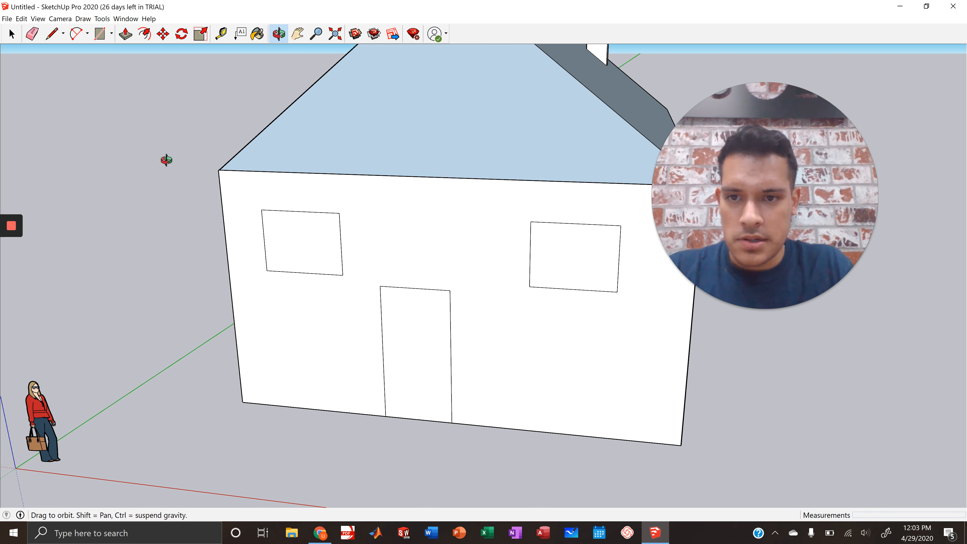
drag(166, 158, 511, 156)
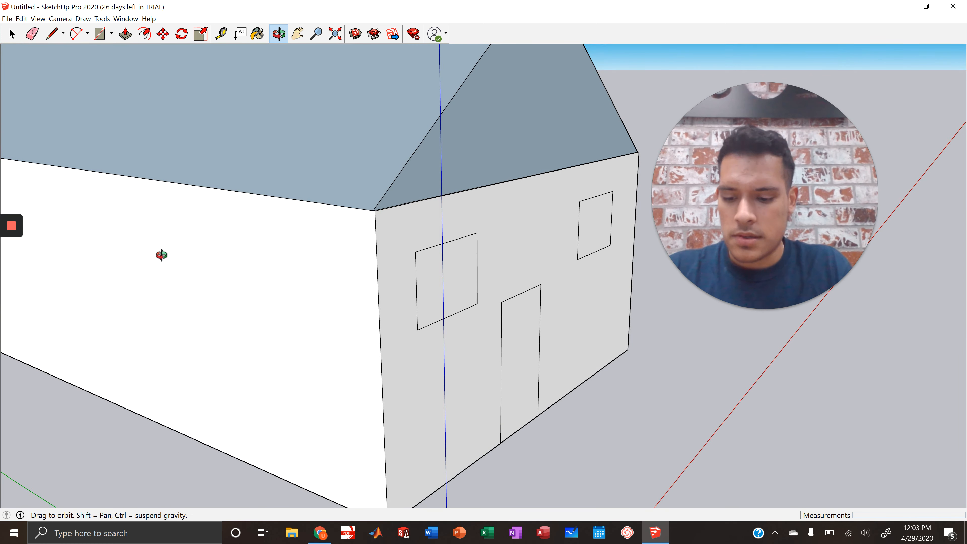
key(ctrl+v)
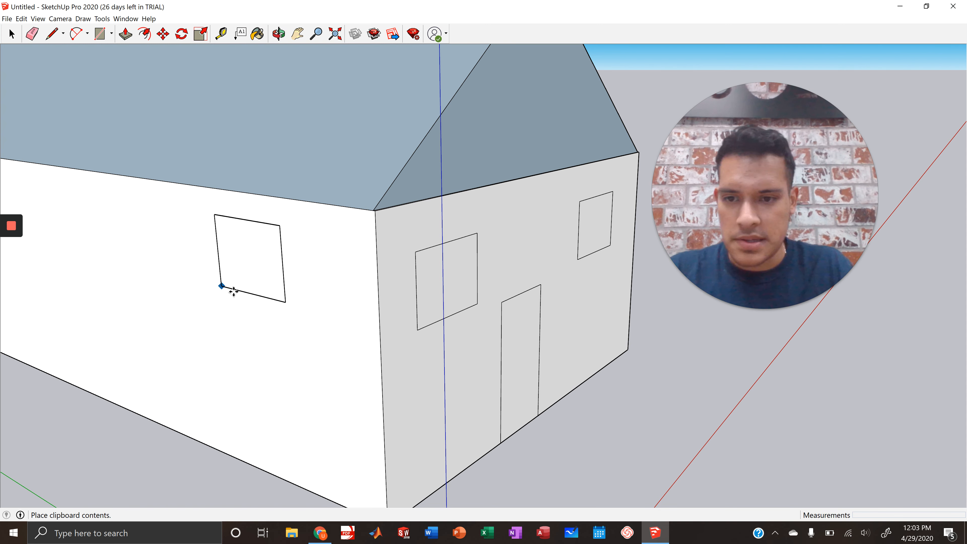
click(221, 313)
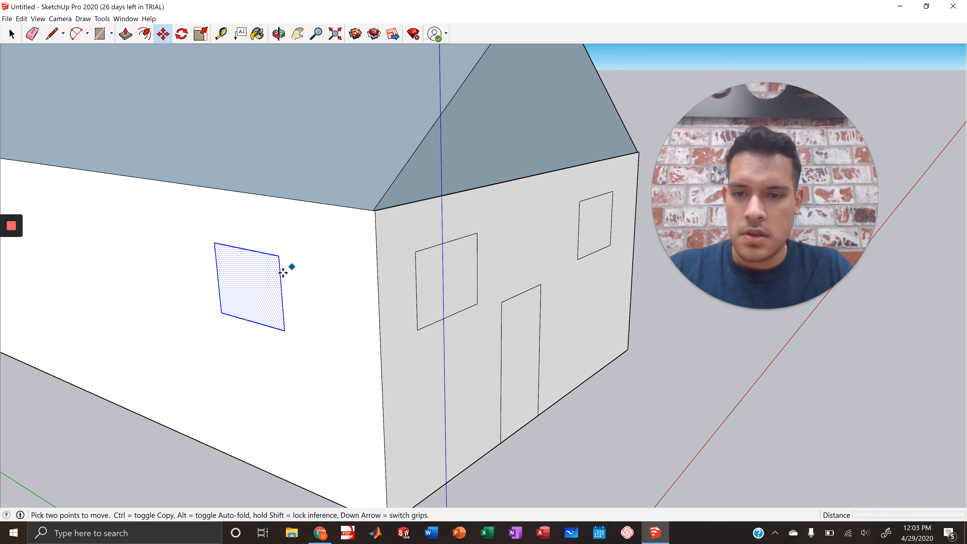
- Try opening the side wall's window by deleting its face, and undo both the deletion and the pasted window
click(11, 34)
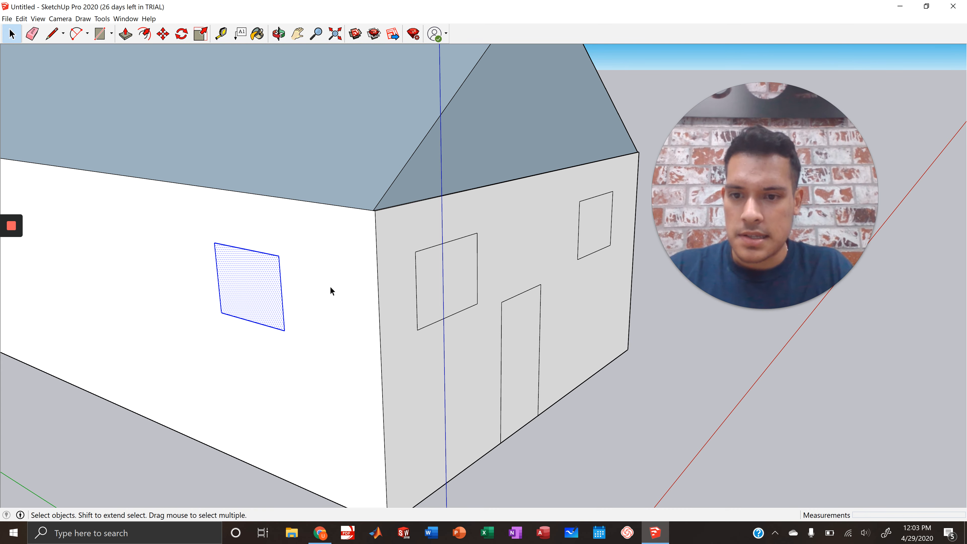
click(339, 288)
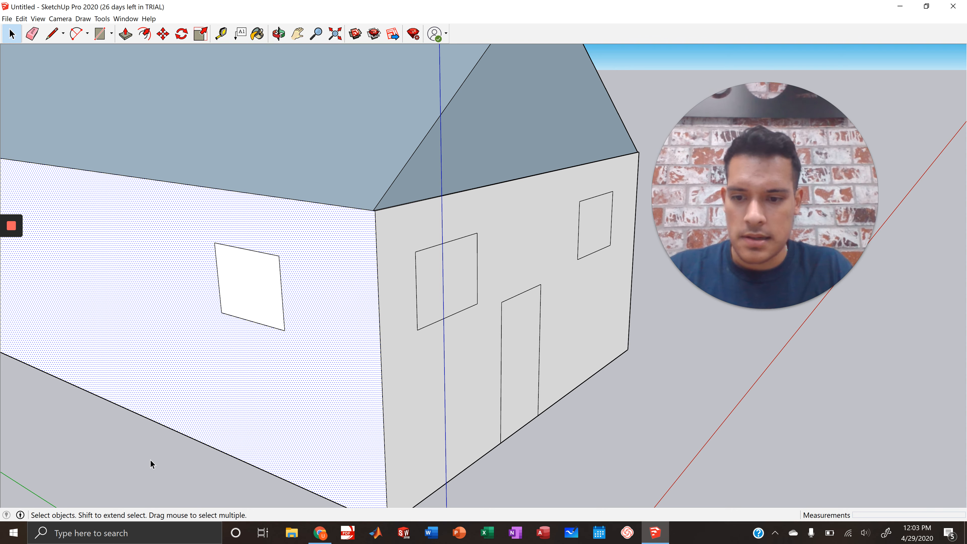
click(151, 459)
click(259, 307)
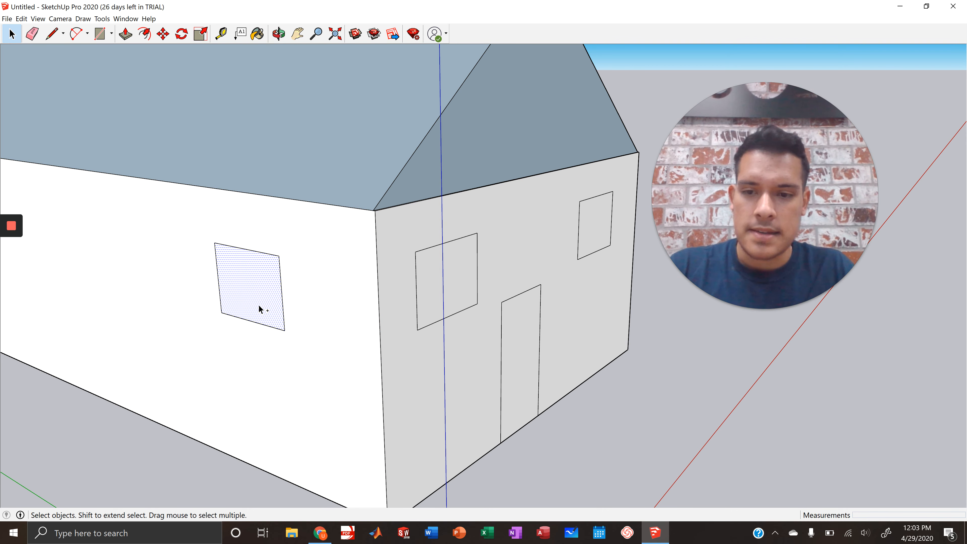
key(Delete)
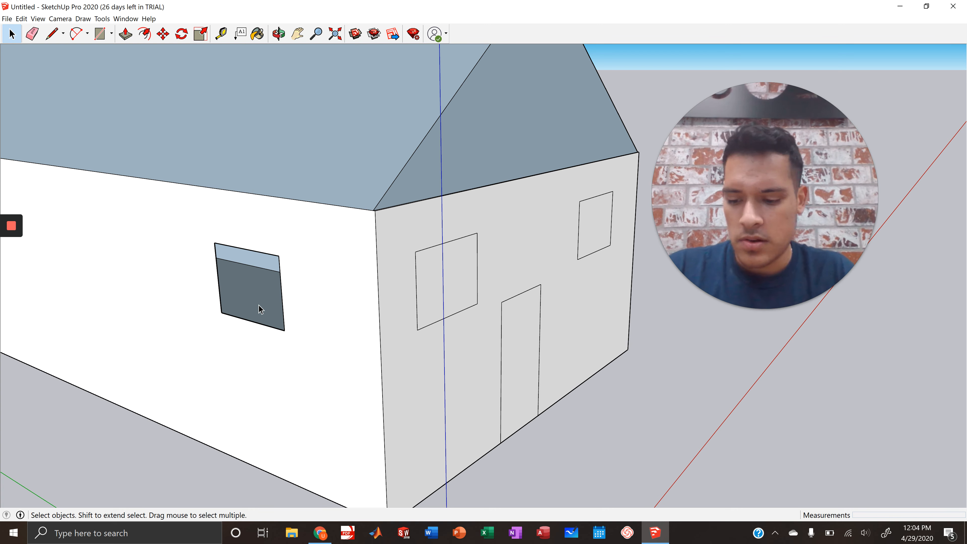
key(ctrl+z)
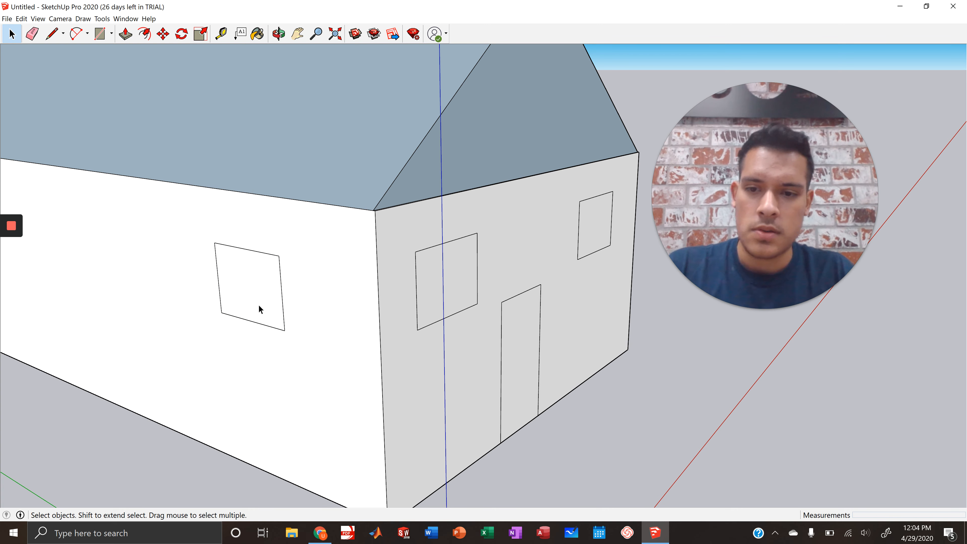
key(ctrl+z)
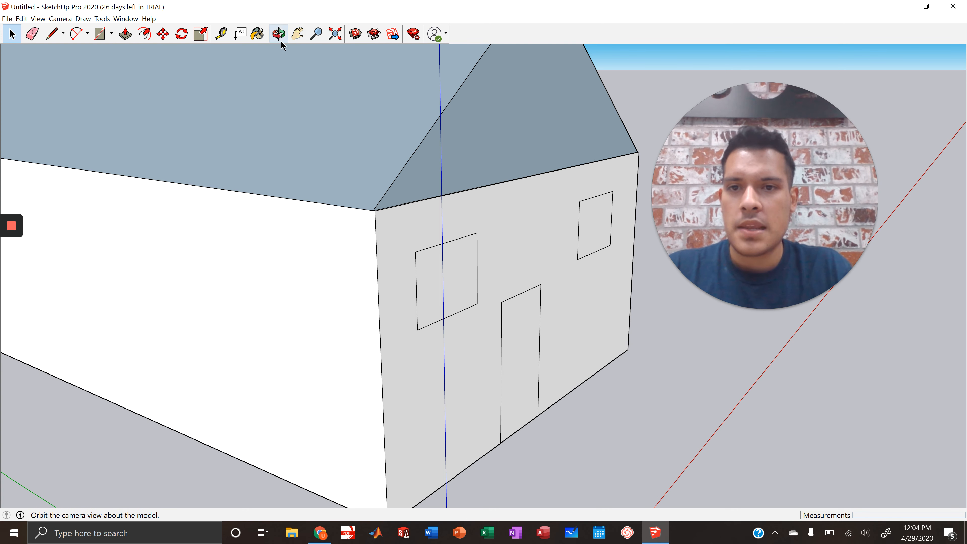
click(279, 34)
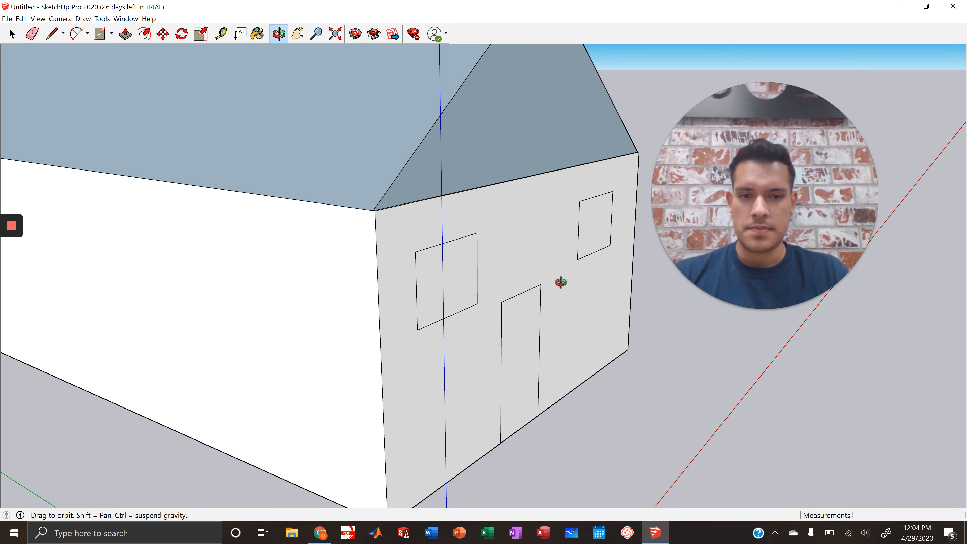
drag(556, 284, 334, 274)
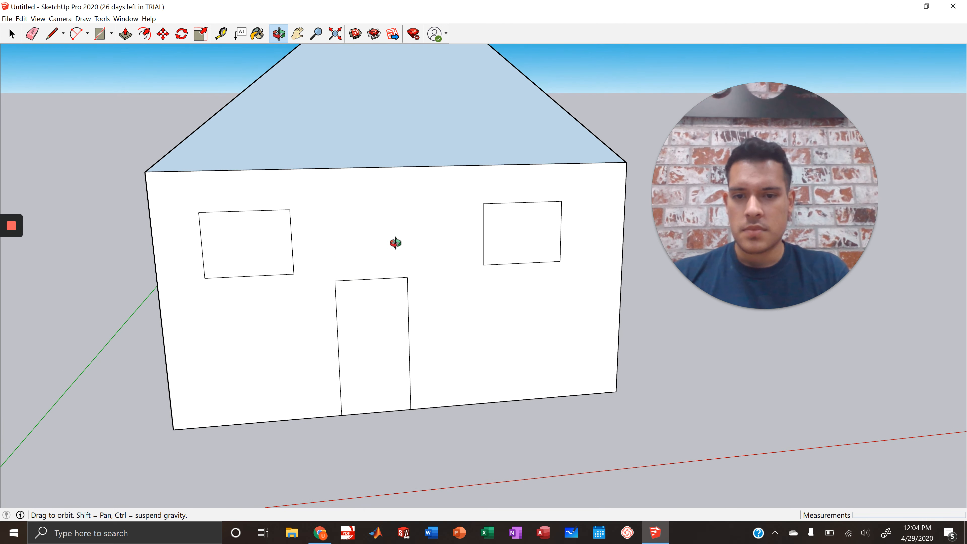
mouse_move(404, 246)
mouse_down()
mouse_move(384, 274)
mouse_move(385, 244)
mouse_up()
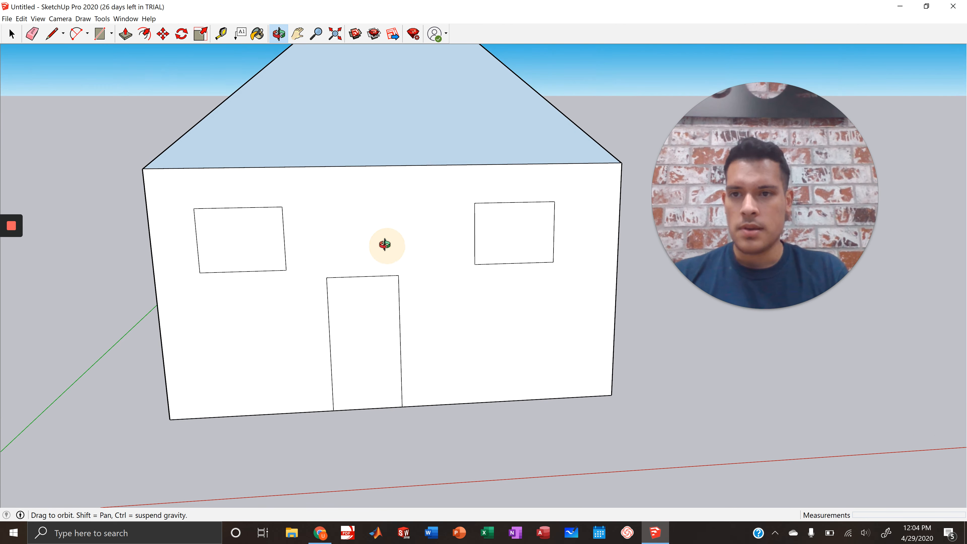
click(340, 315)
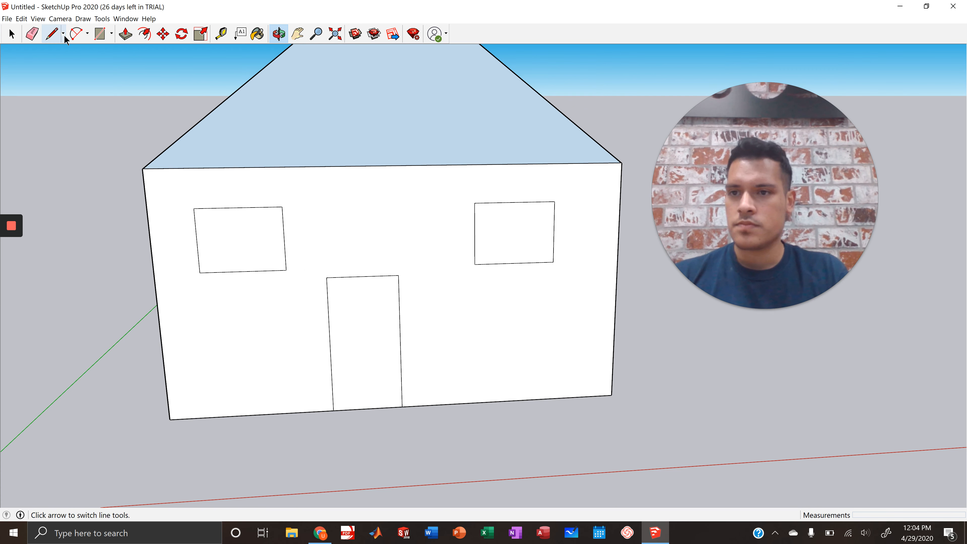
click(52, 34)
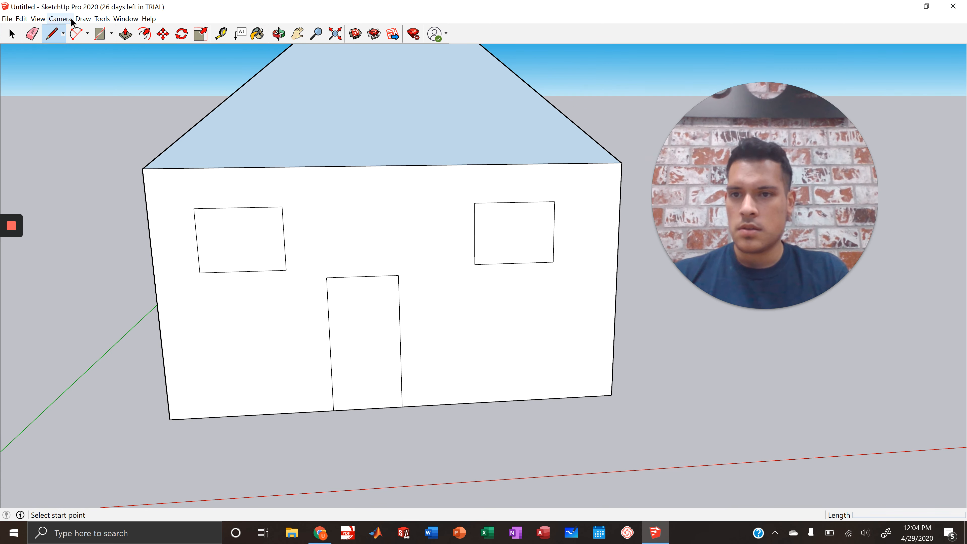
click(280, 34)
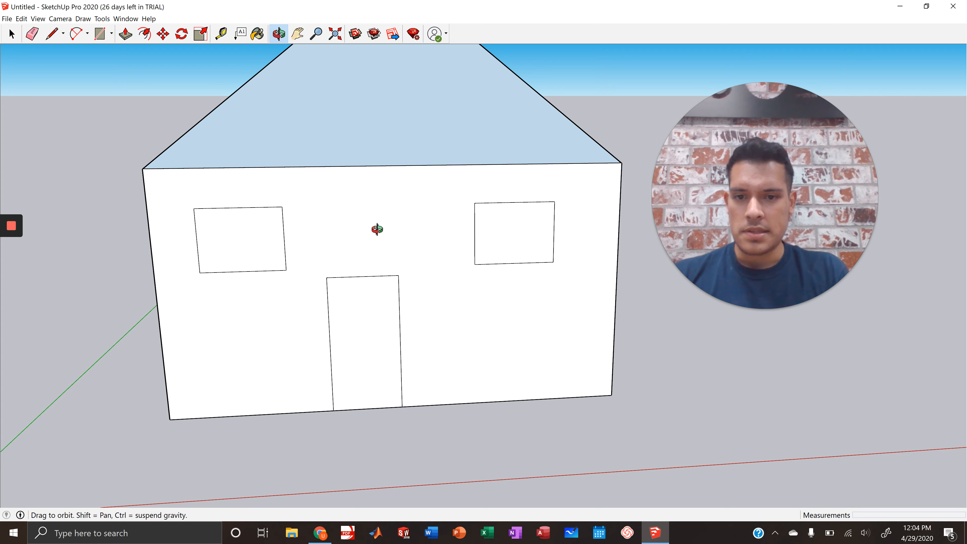
drag(378, 226, 518, 381)
click(297, 35)
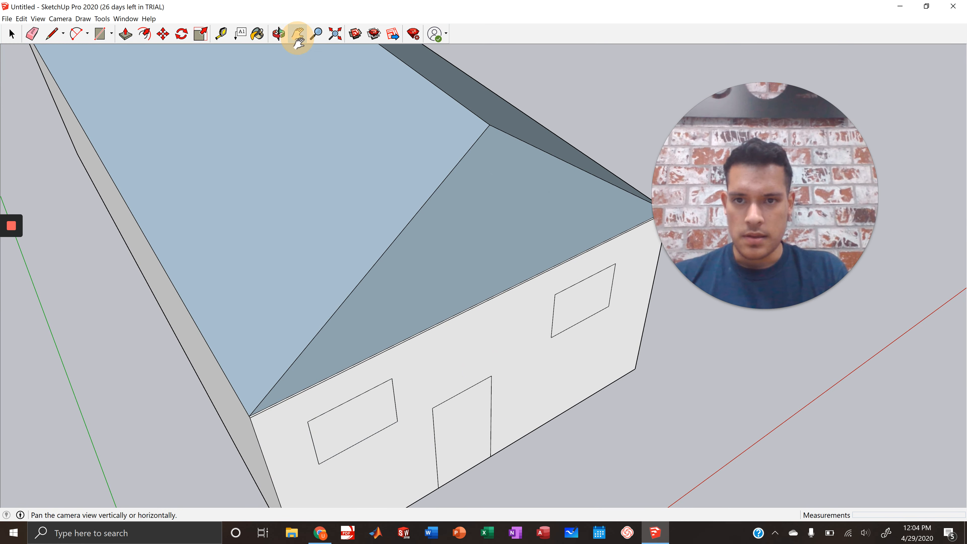
drag(514, 343, 451, 249)
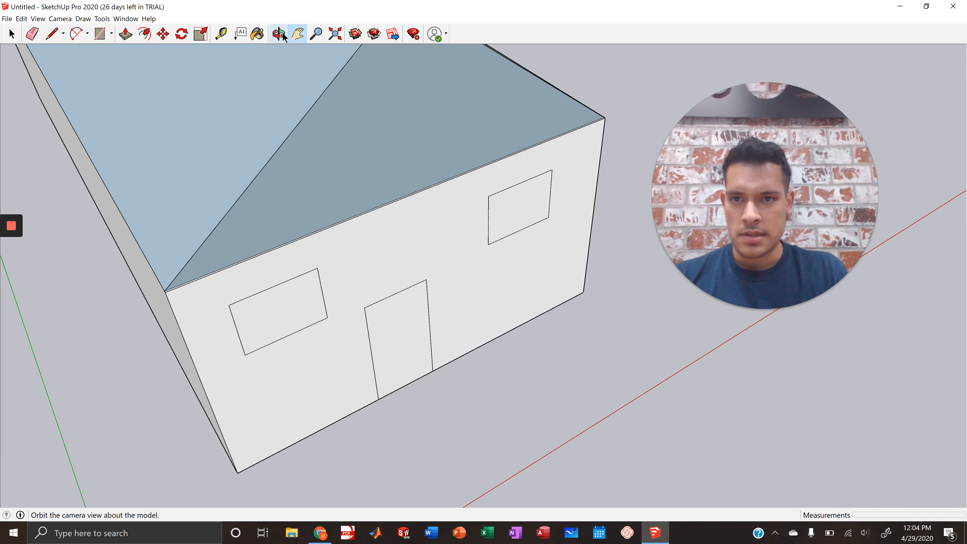
click(279, 34)
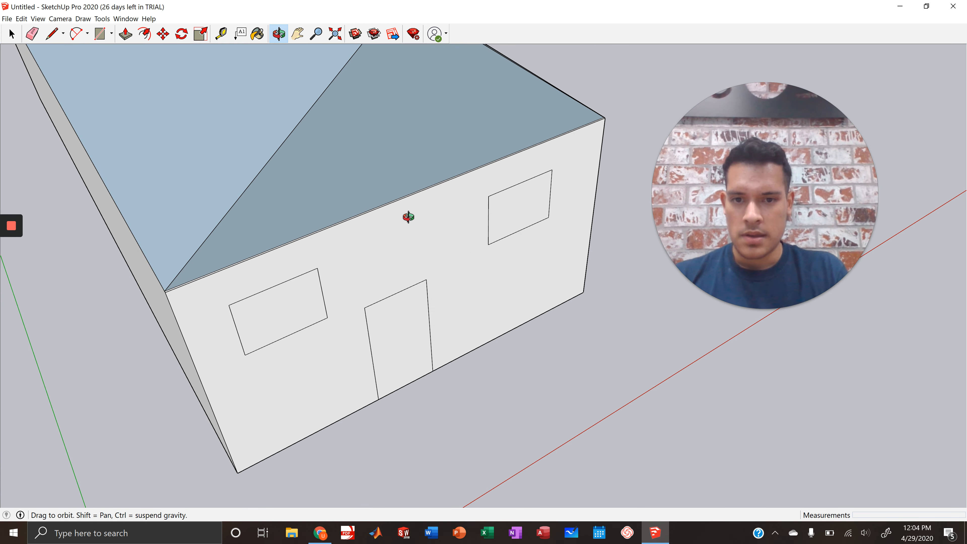
drag(409, 217, 388, 294)
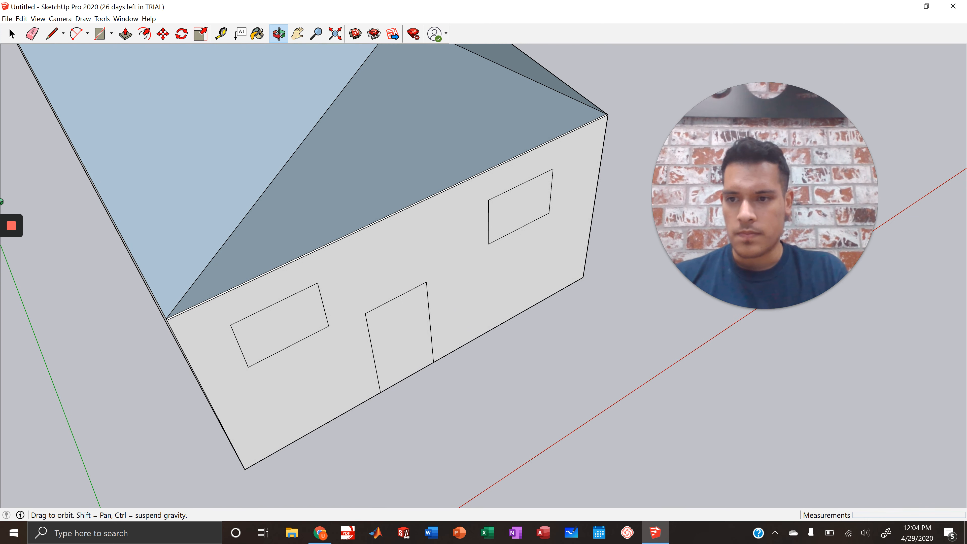
mouse_move(3, 226)
click(11, 253)
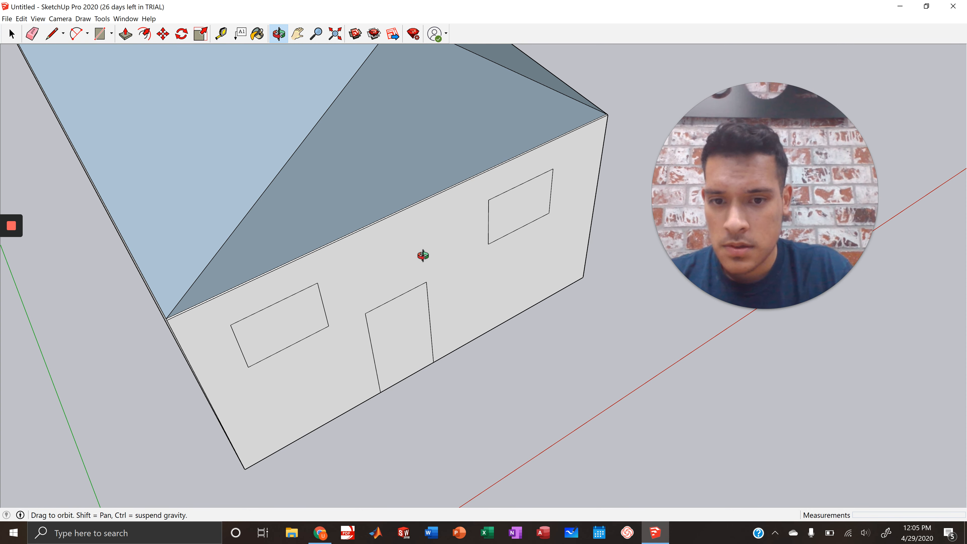
click(437, 287)
drag(437, 286, 449, 298)
- Try drawing an open door's top edge as a line from the doorway's upper corner outward from the front wall
click(51, 33)
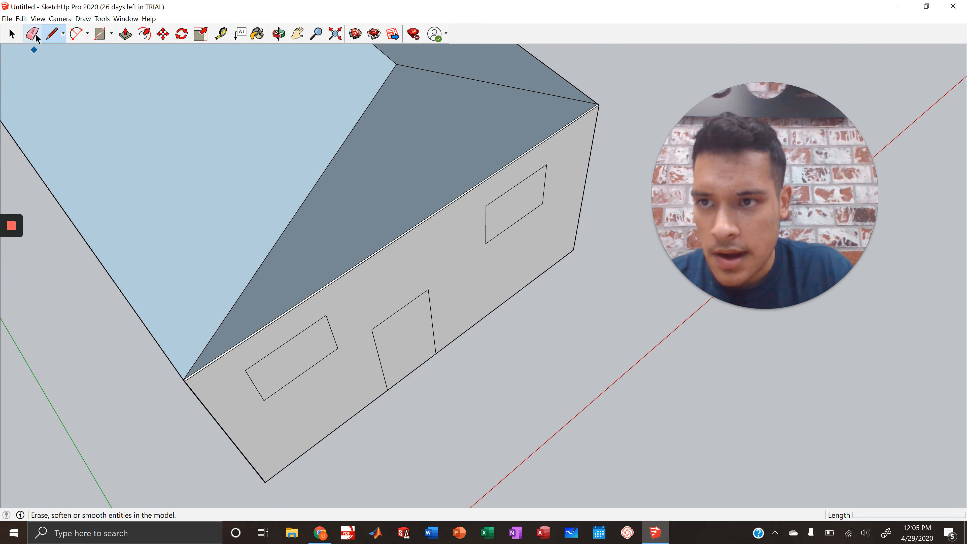
click(11, 34)
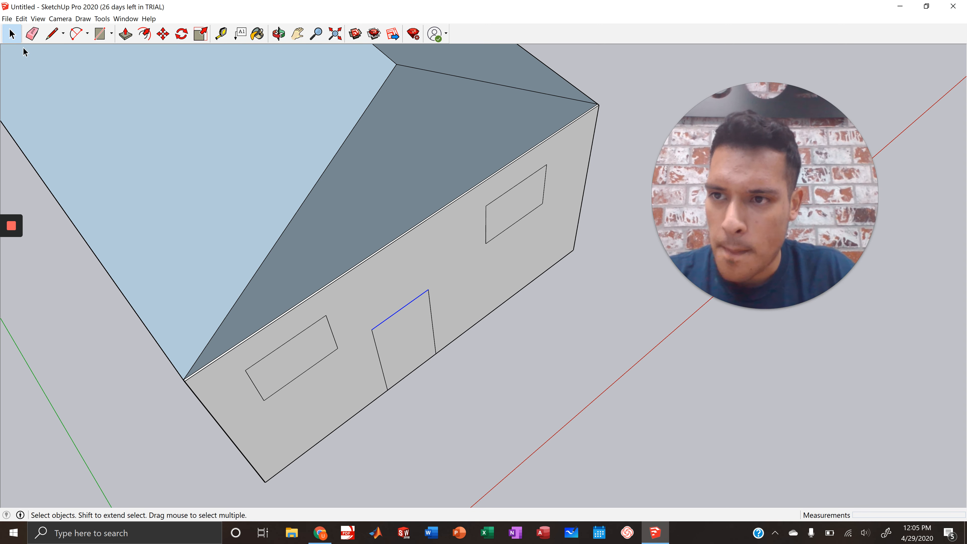
click(56, 34)
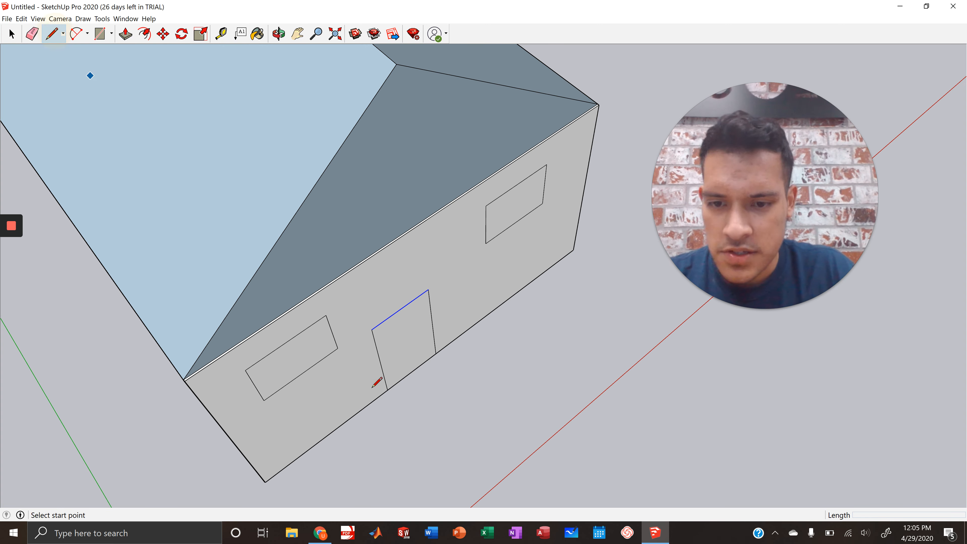
click(372, 330)
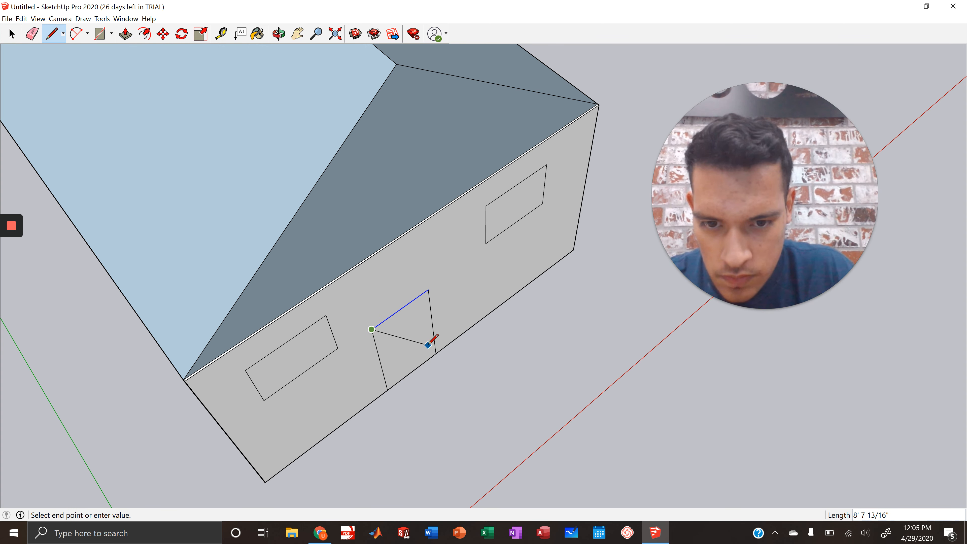
click(439, 336)
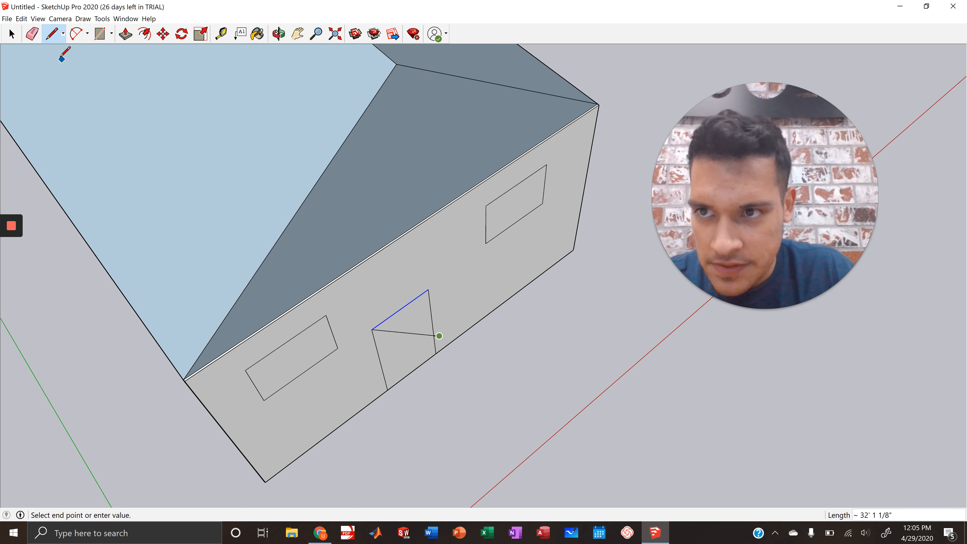
click(277, 36)
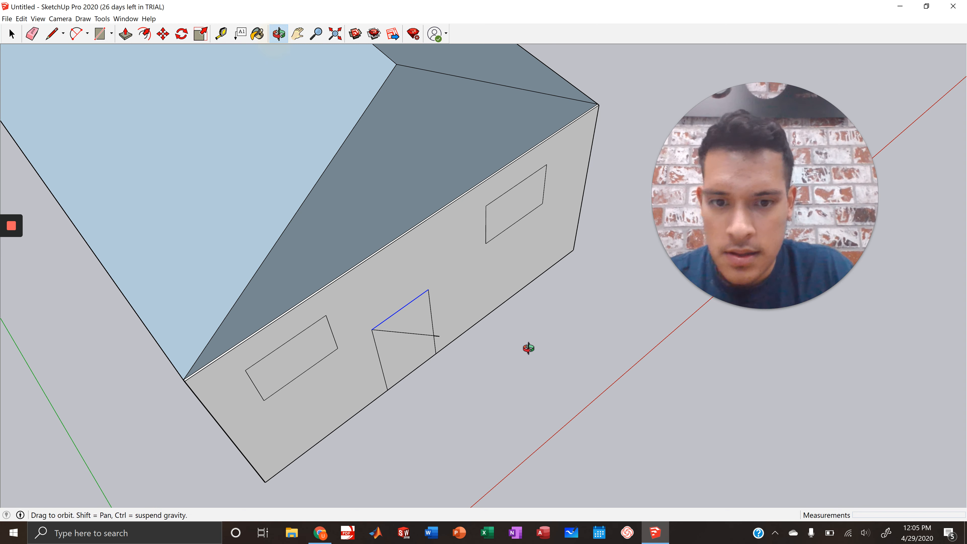
drag(509, 351, 593, 343)
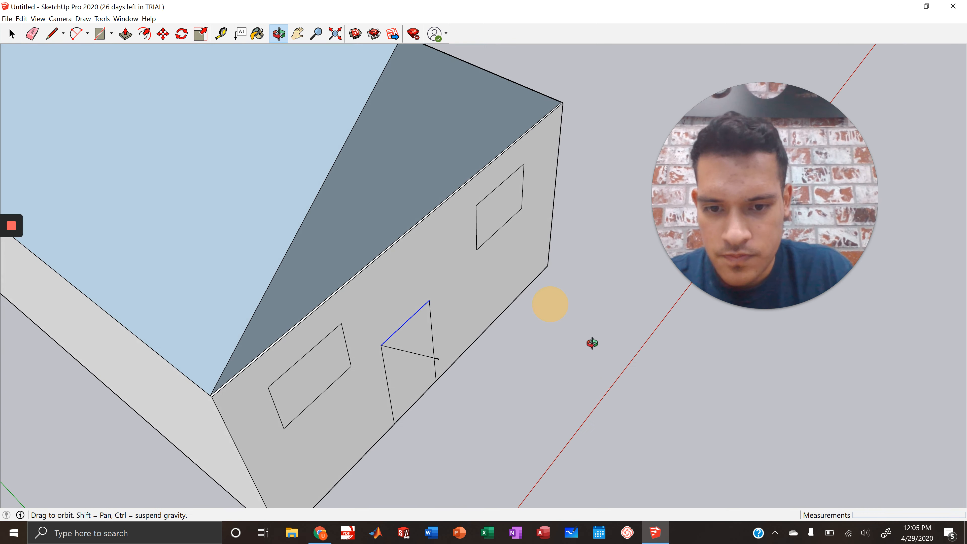
drag(528, 428, 546, 346)
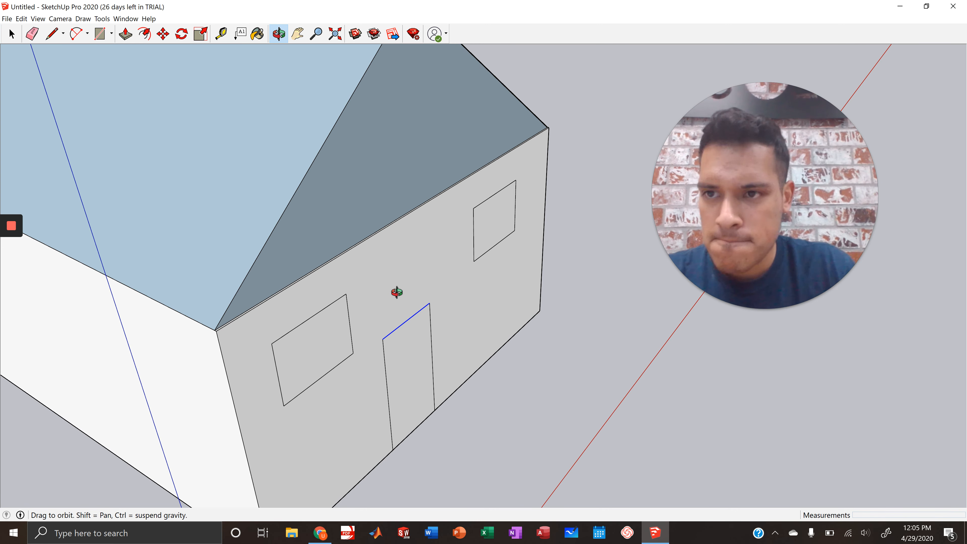
- Draw a line about 4' 4 7/8" long from the doorway's upper corner, angled outward from the front wall, as the open door's top edge
click(52, 38)
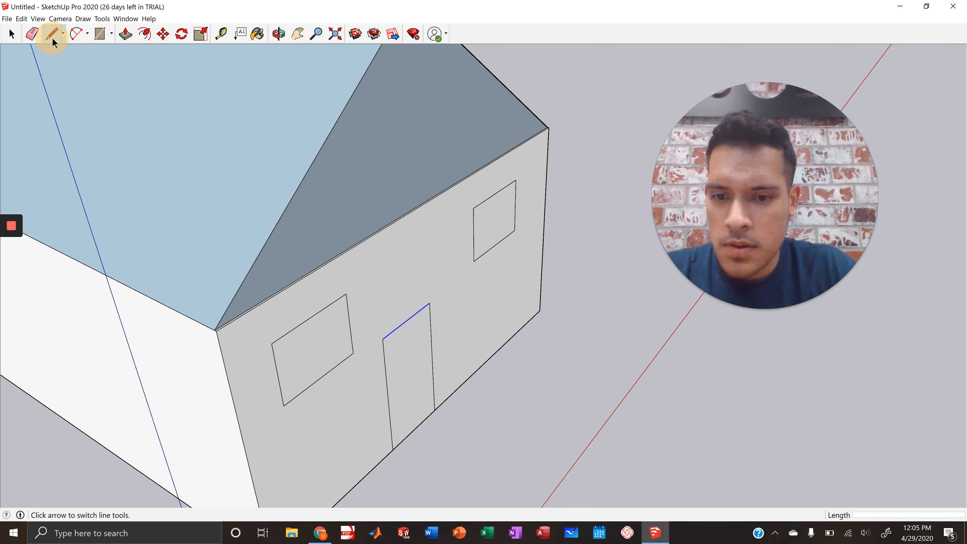
click(282, 36)
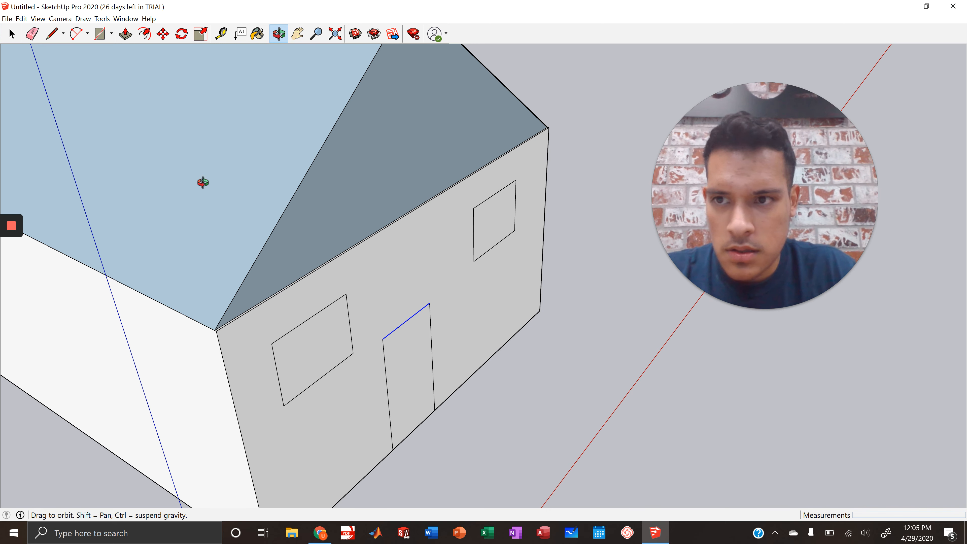
click(12, 34)
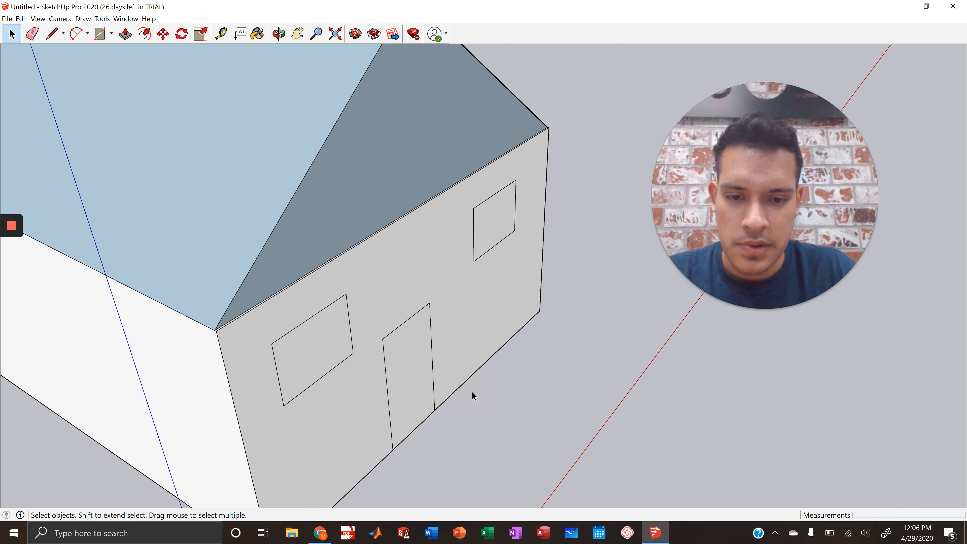
click(51, 38)
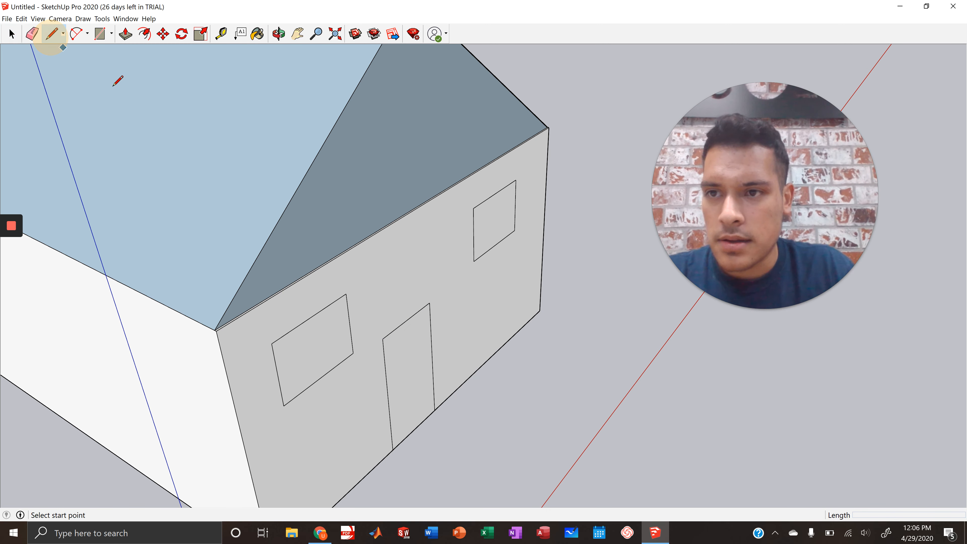
click(284, 34)
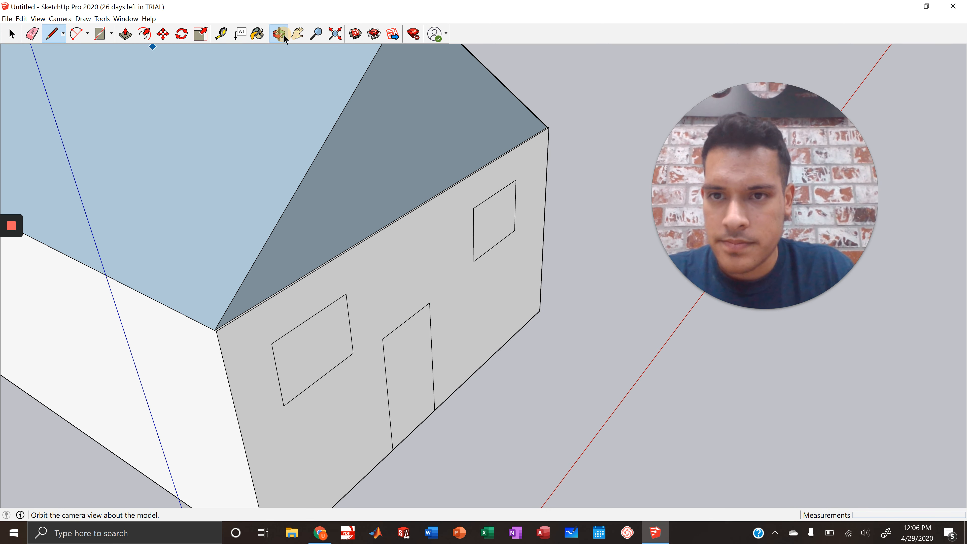
drag(479, 315, 563, 507)
click(52, 35)
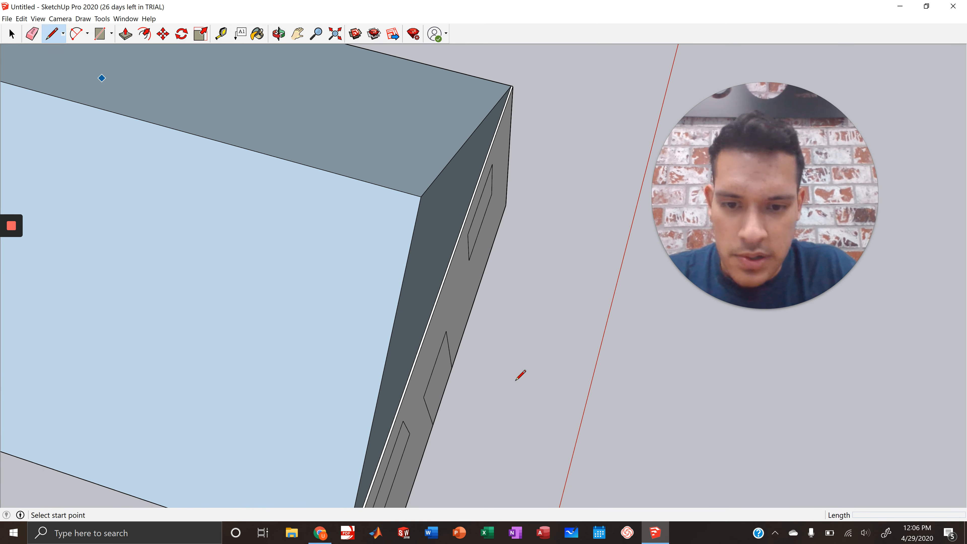
click(424, 397)
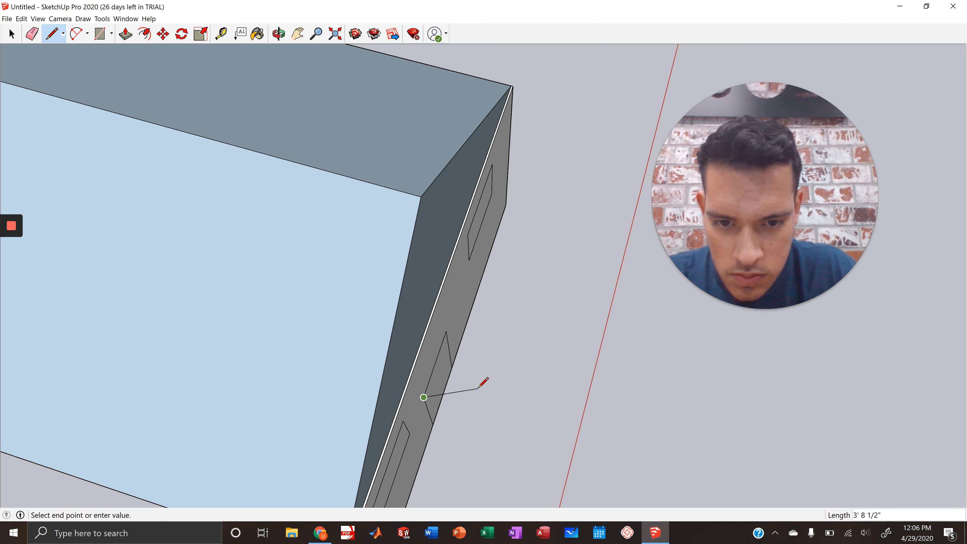
click(478, 361)
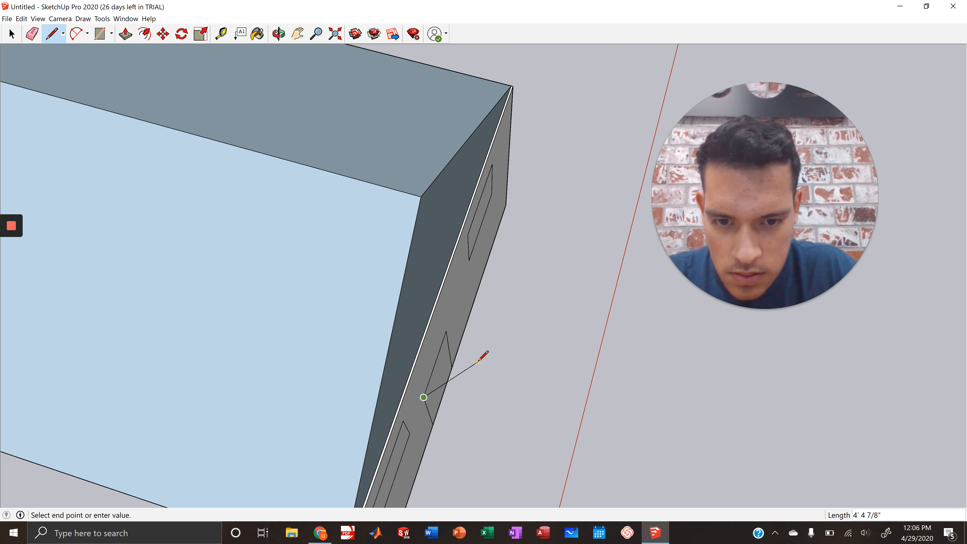
click(275, 36)
drag(556, 326, 549, 385)
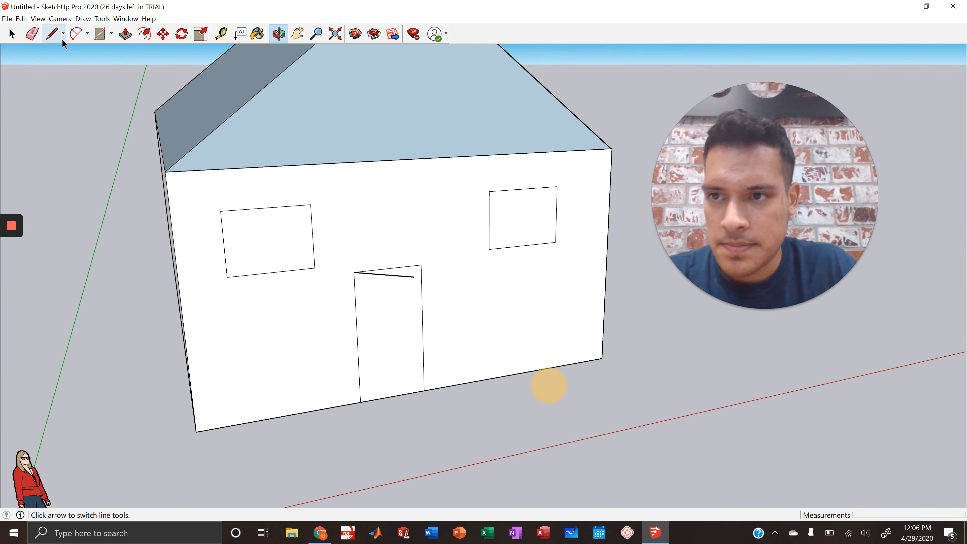
- Try copying the open door's angled top edge to the doorway's lower corner
click(53, 37)
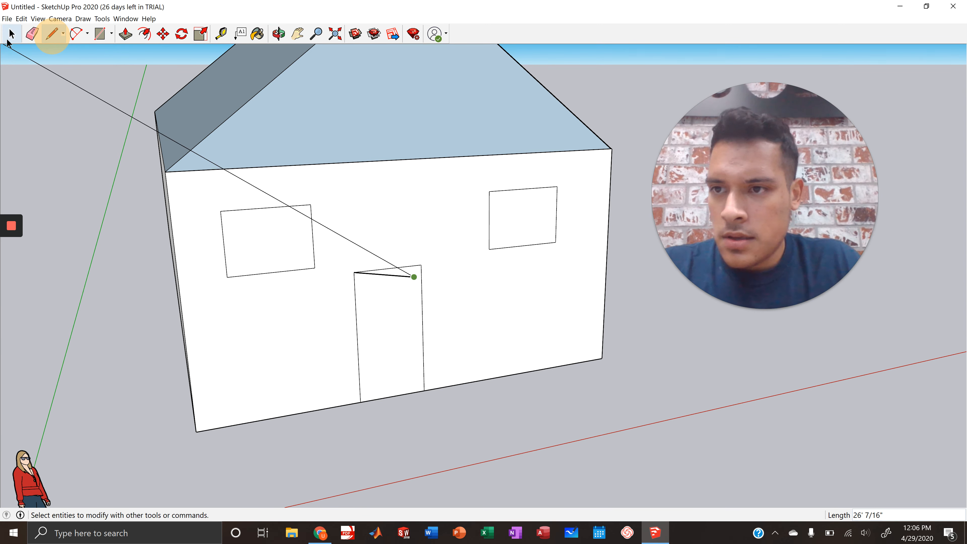
click(13, 36)
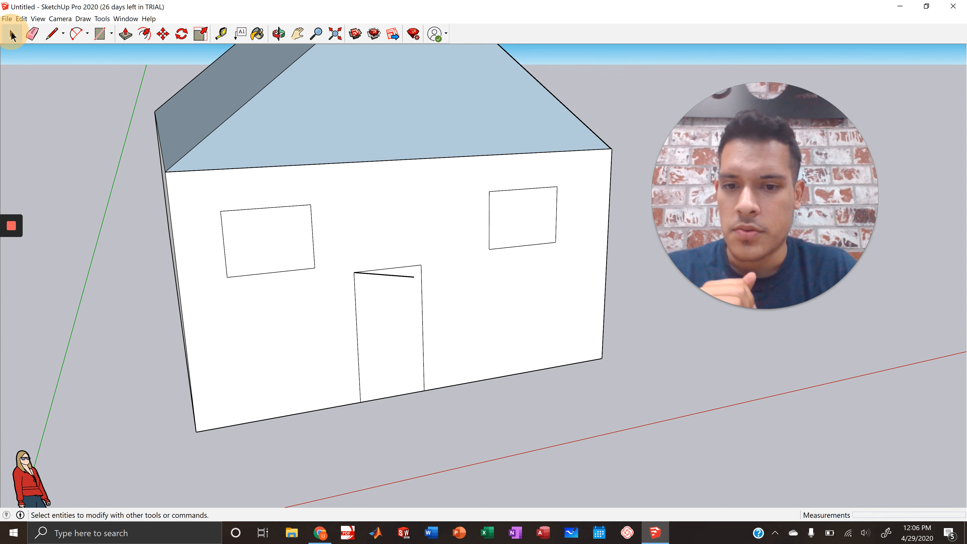
click(400, 280)
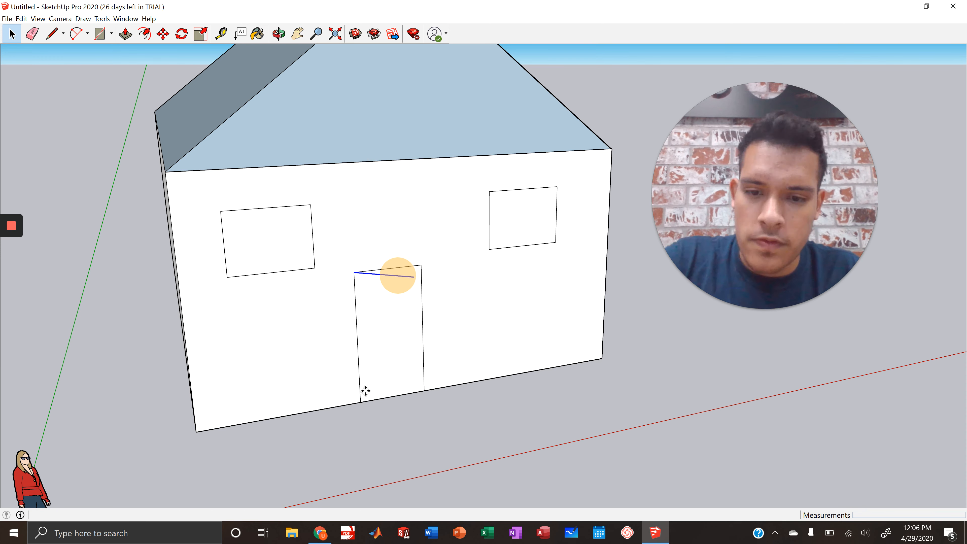
key(ctrl+v)
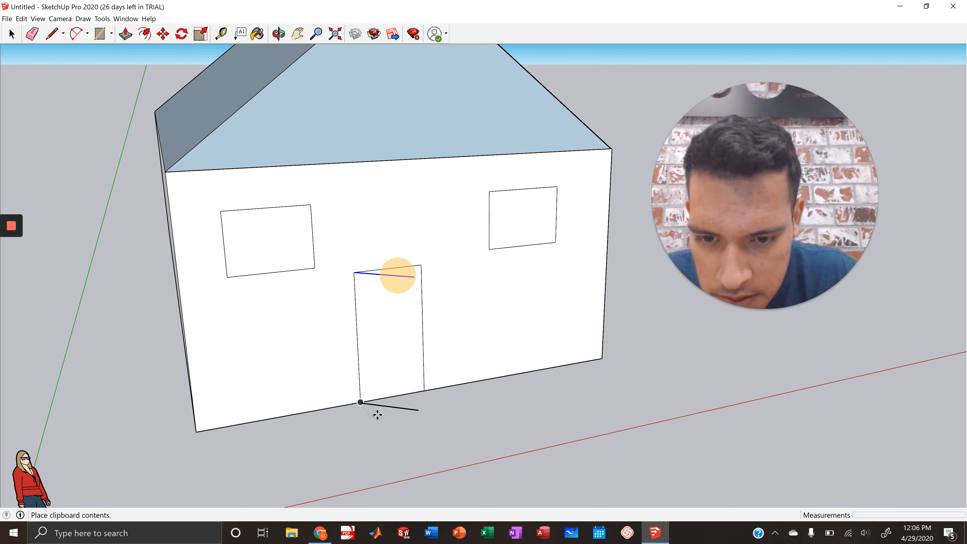
key(Escape)
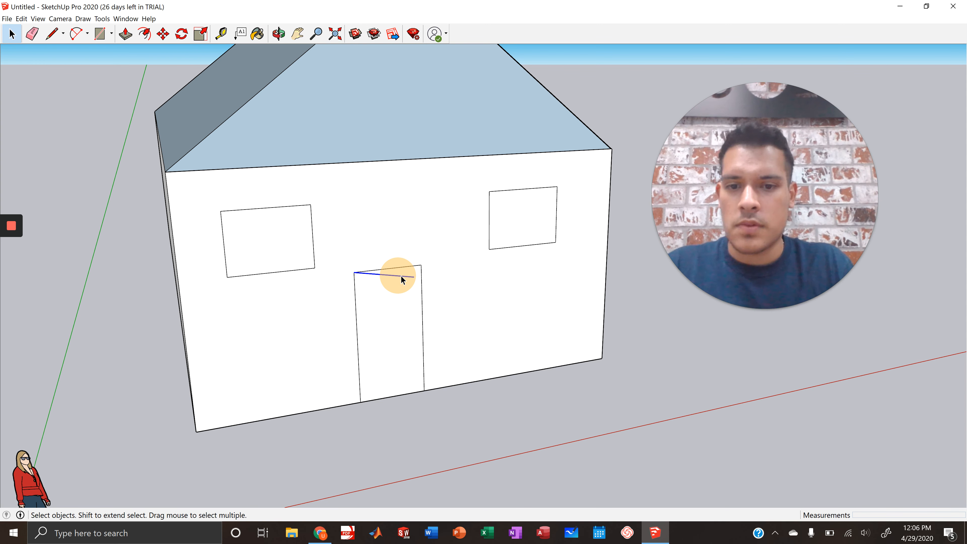
- Complete the open door panel with a vertical outer edge and a bottom edge about 4' 4 7/8" long ending at the doorway's lower corner
click(52, 34)
click(414, 277)
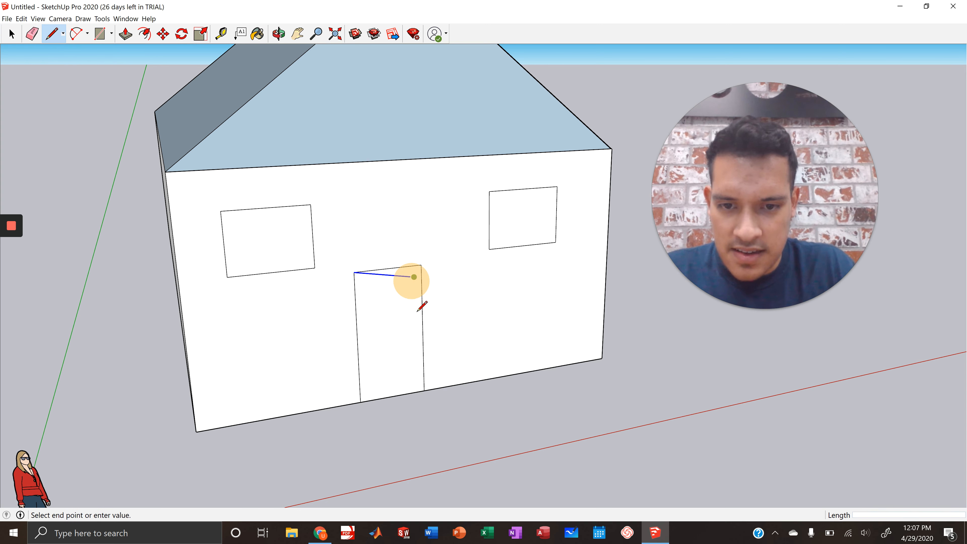
click(417, 409)
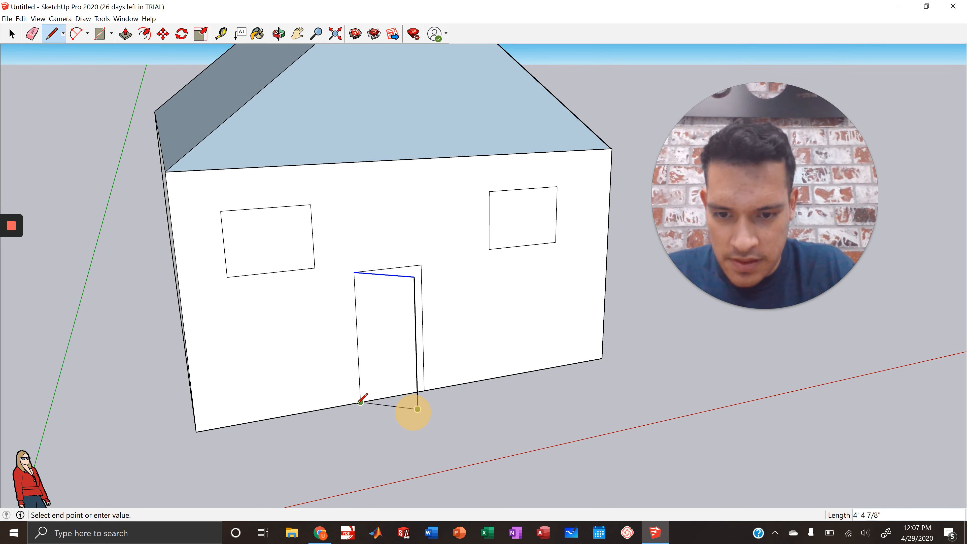
click(360, 403)
click(11, 34)
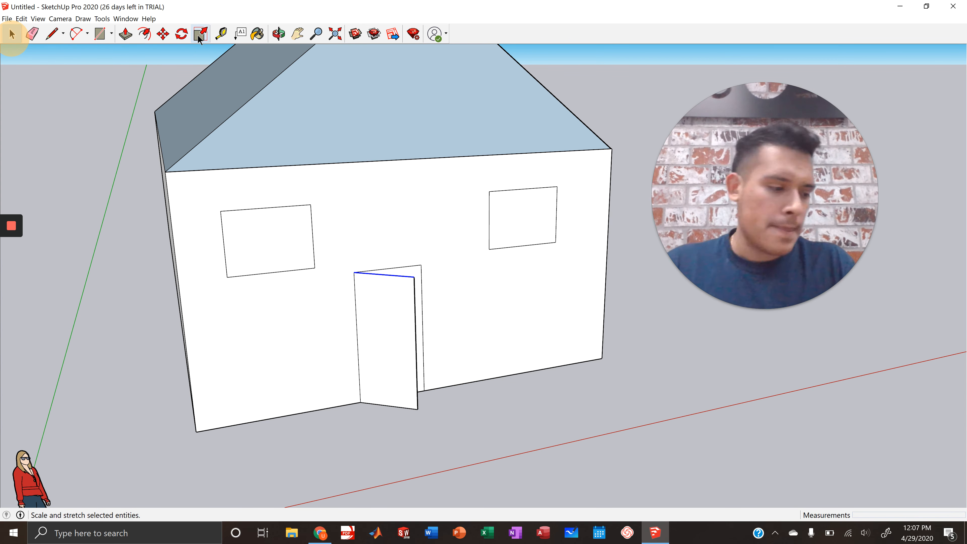
- Delete the face filling the doorway in the front wall, behind the open door panel
click(276, 35)
drag(681, 395, 362, 316)
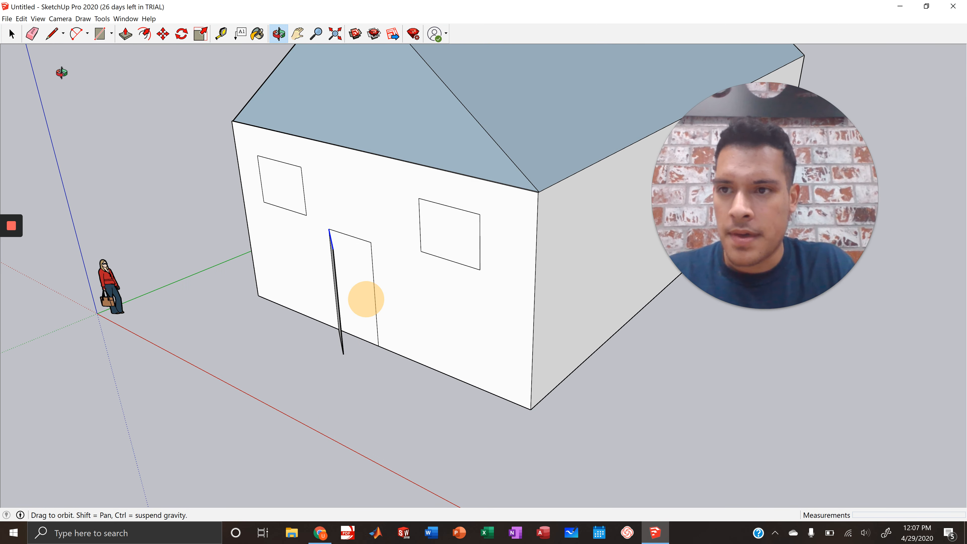
click(11, 34)
click(356, 267)
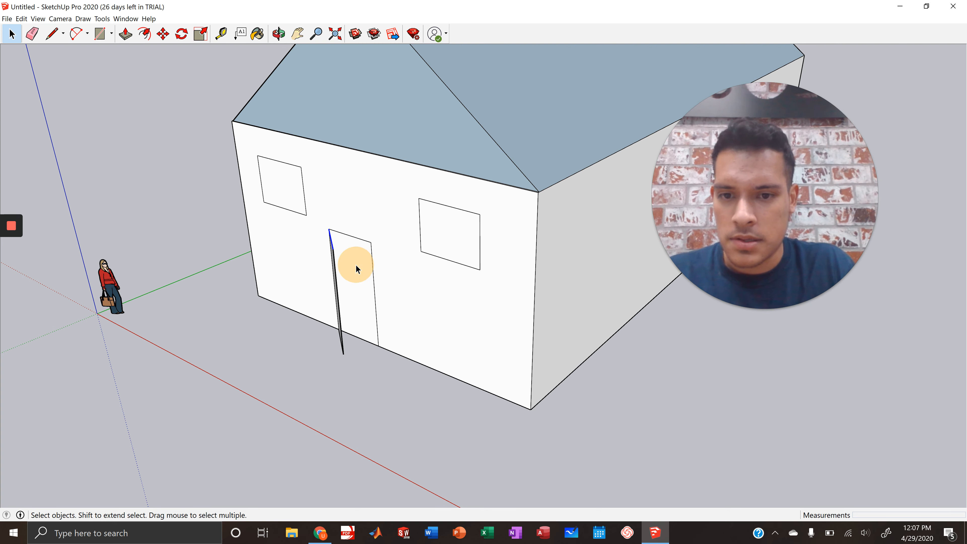
key(Delete)
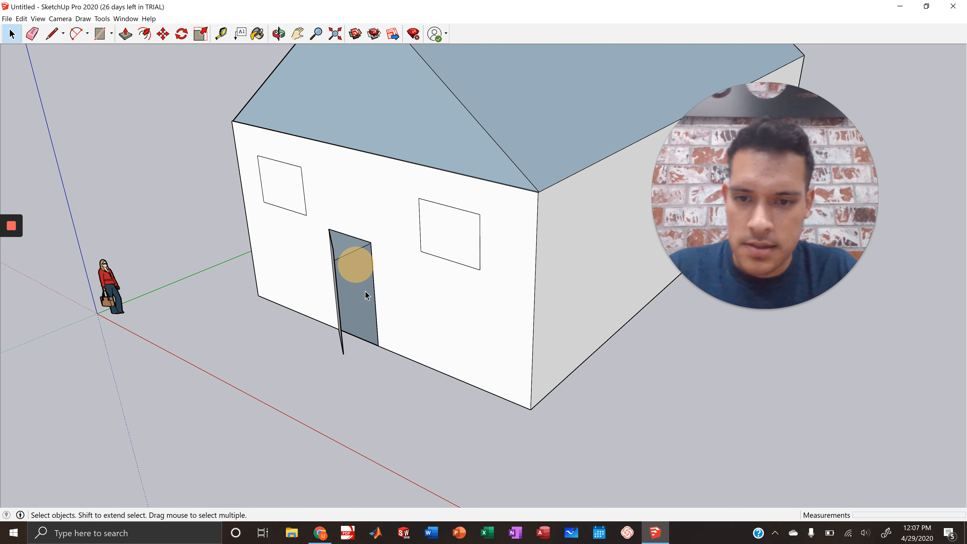
drag(298, 395, 432, 422)
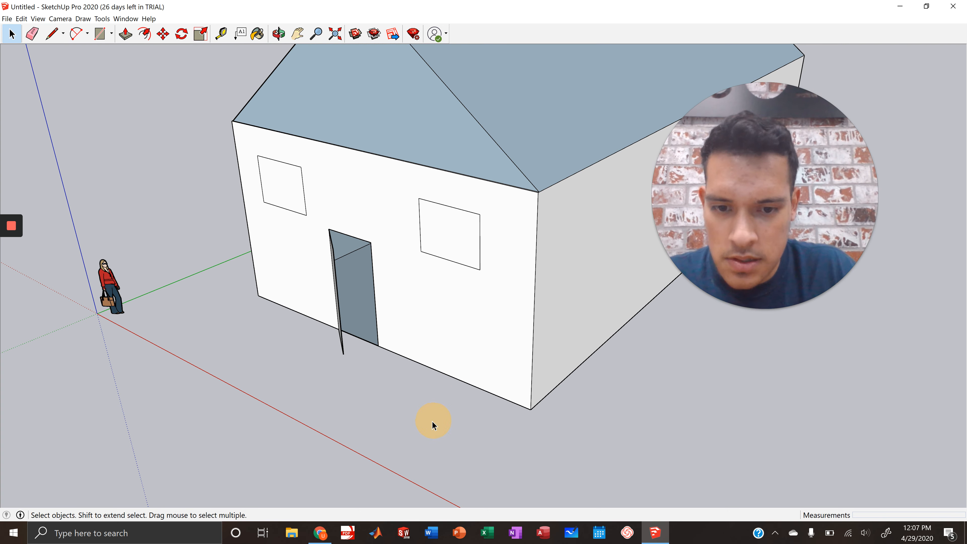
- Delete the faces of both front-wall windows to turn them into openings
click(279, 33)
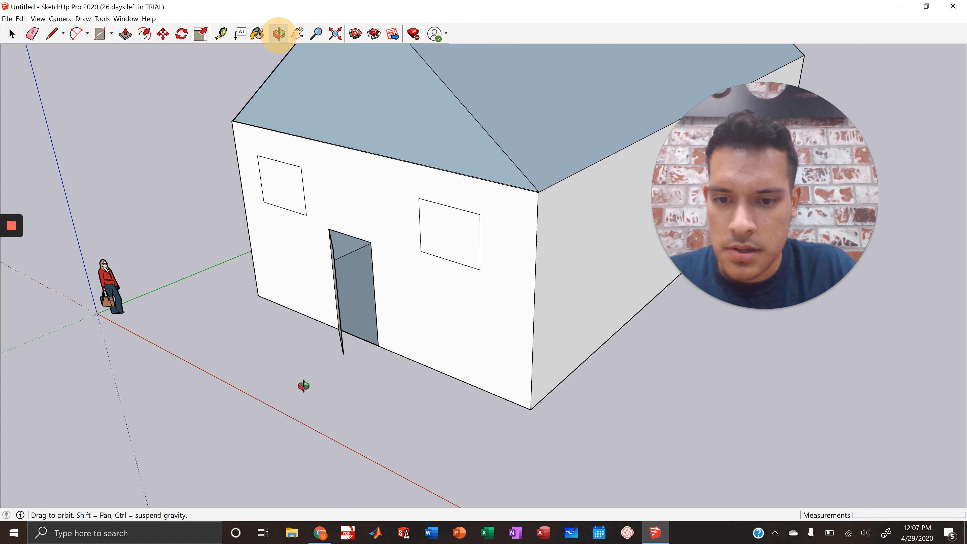
drag(303, 386, 404, 290)
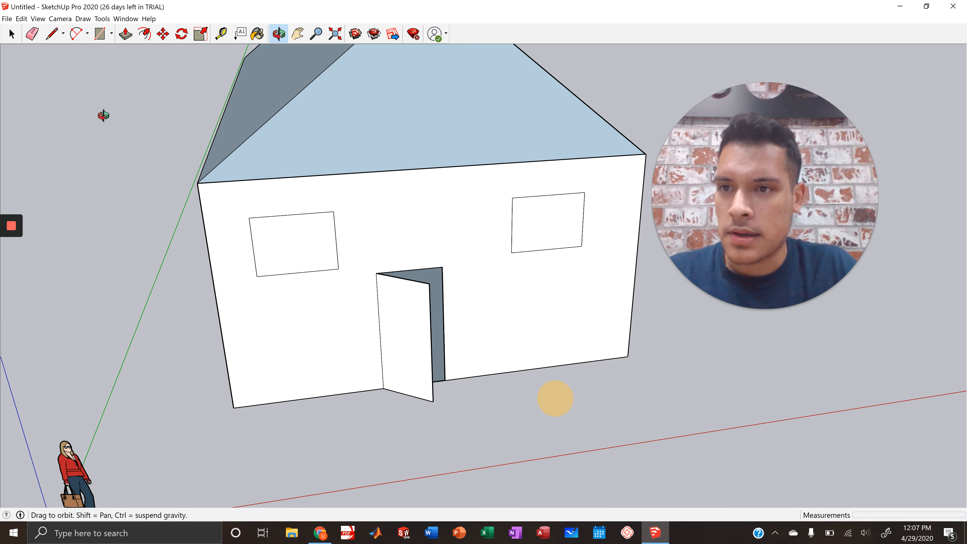
click(13, 34)
click(271, 250)
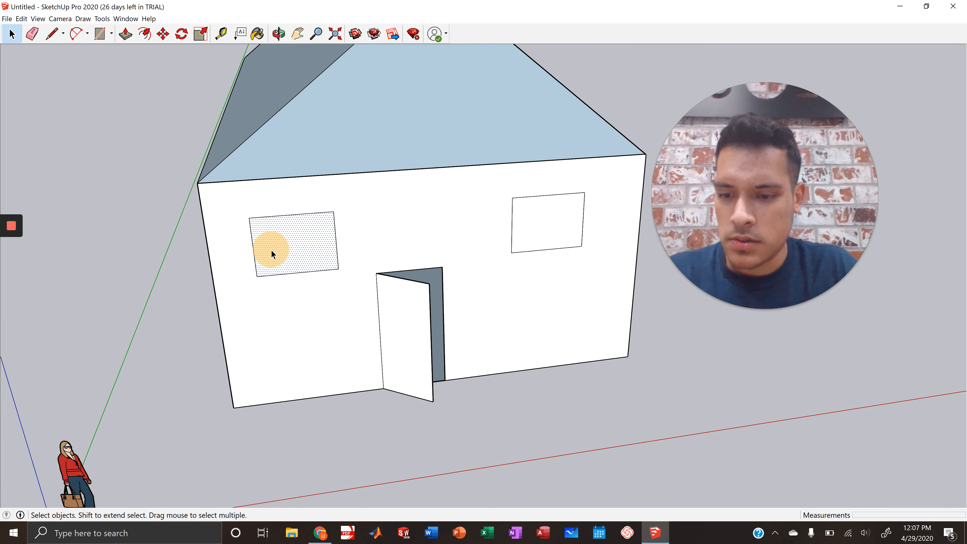
key(Delete)
click(545, 223)
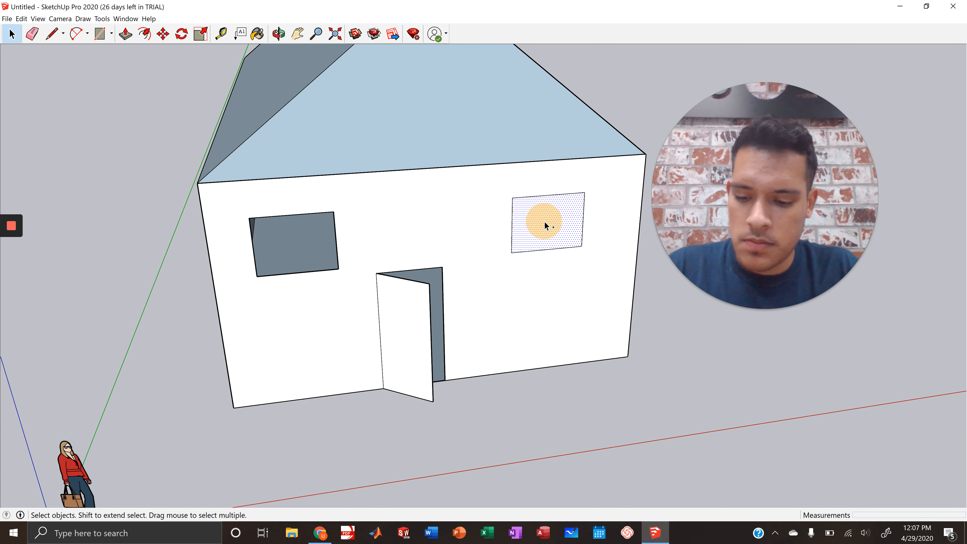
key(Delete)
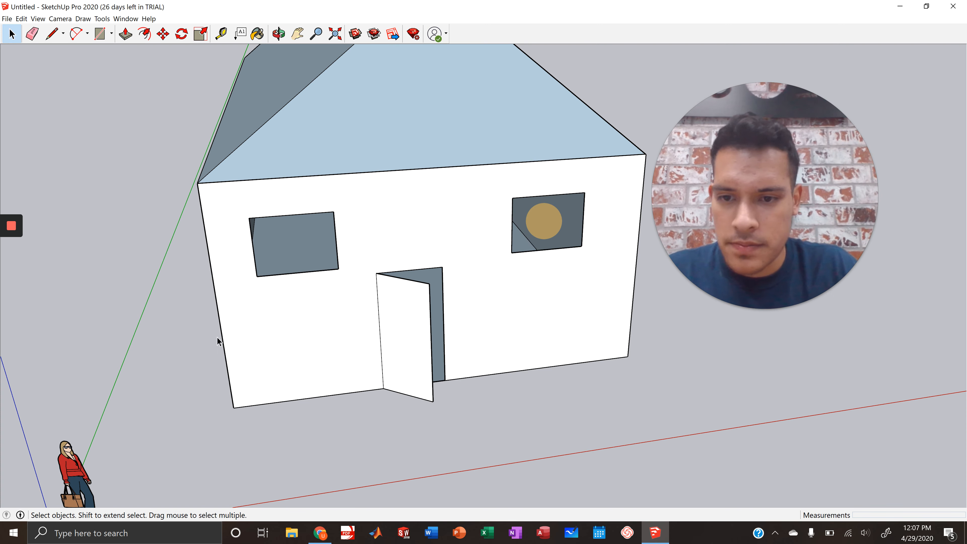
click(164, 336)
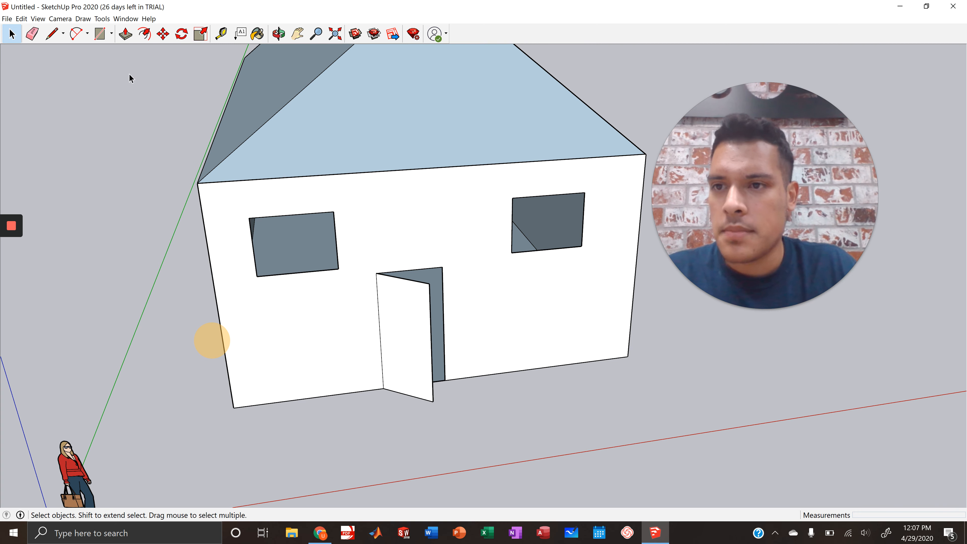
- Examine the whole house from outside, including the front openings, the side wall and the roof
scroll(280, 225, up, 3)
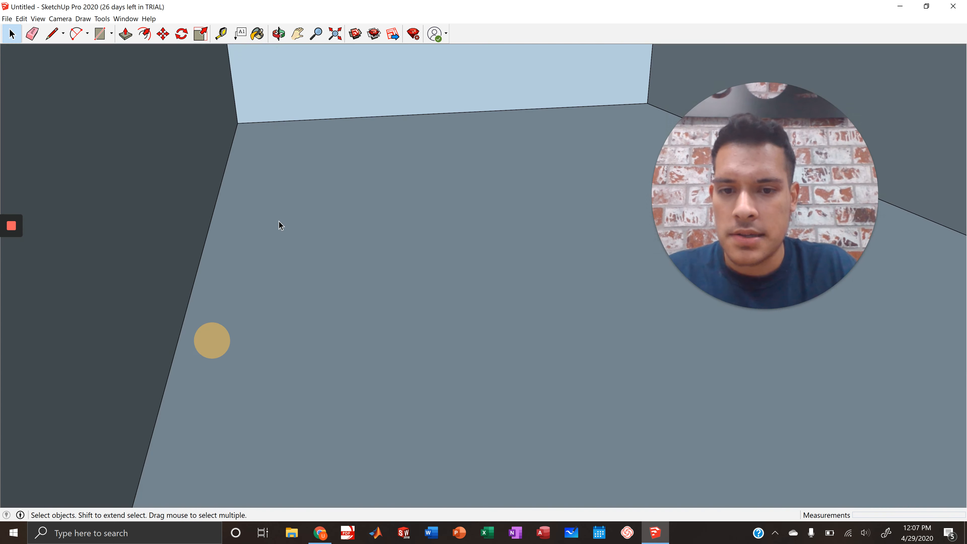
scroll(280, 226, down, 10)
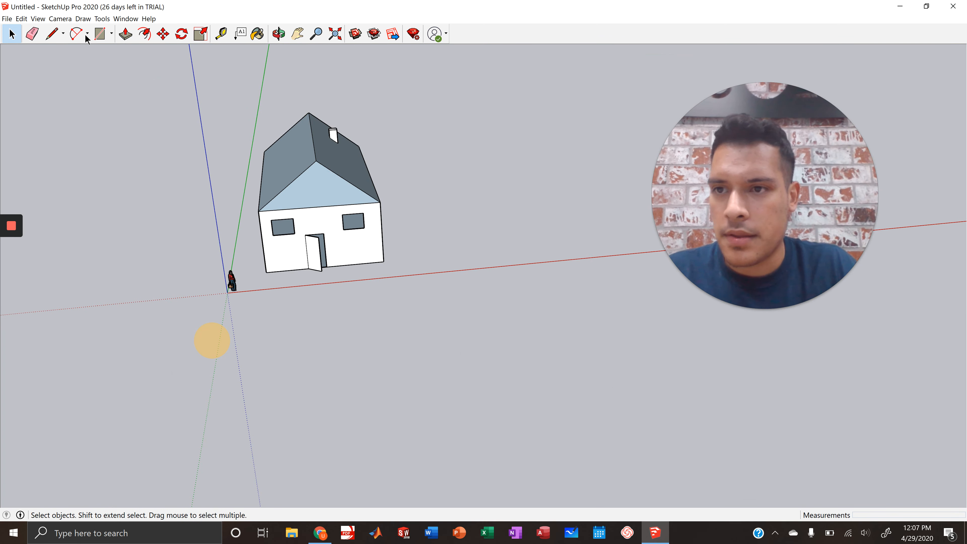
click(273, 34)
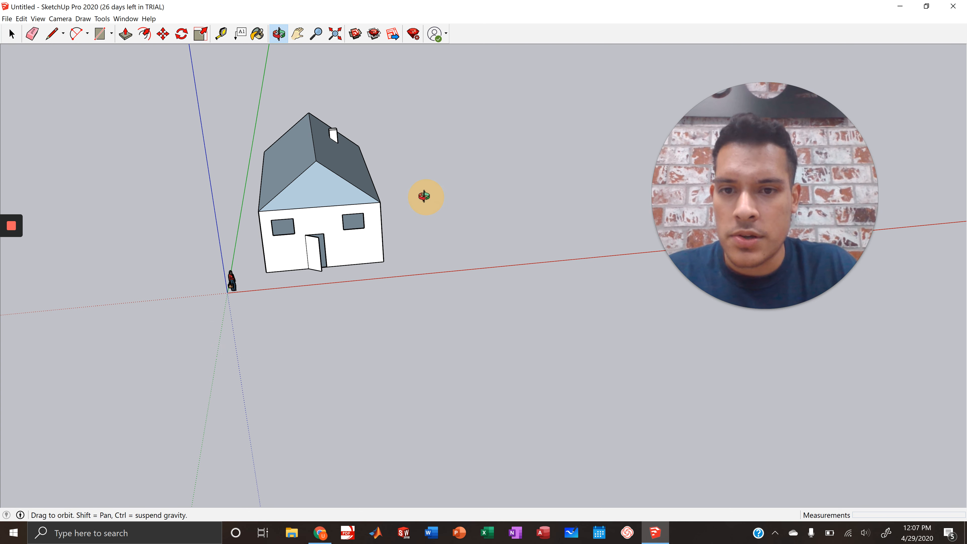
drag(424, 196, 240, 173)
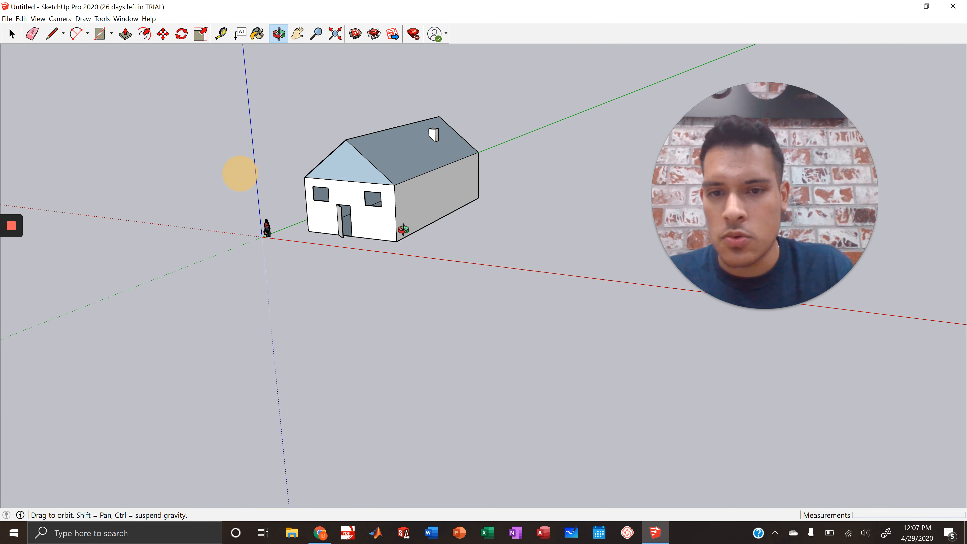
scroll(485, 182, down, 3)
scroll(484, 182, up, 5)
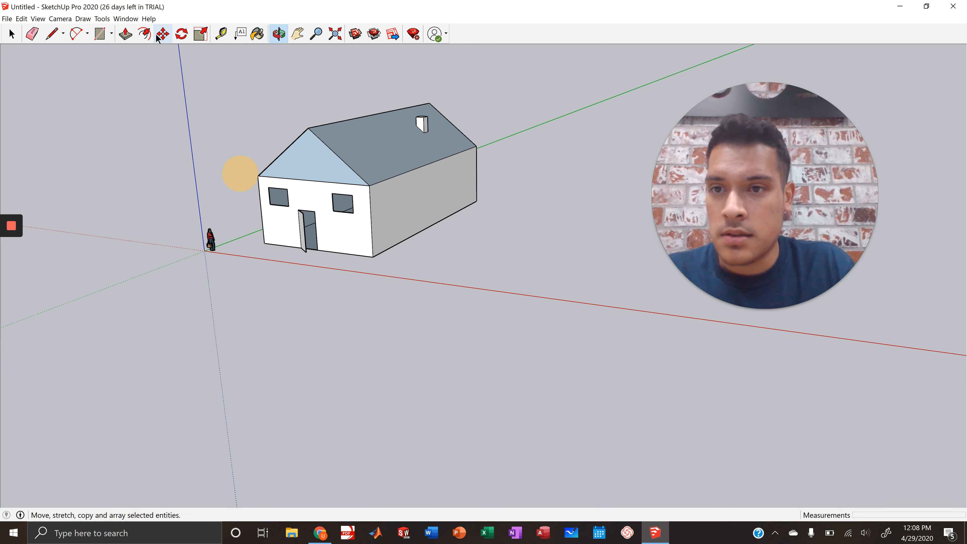
click(301, 35)
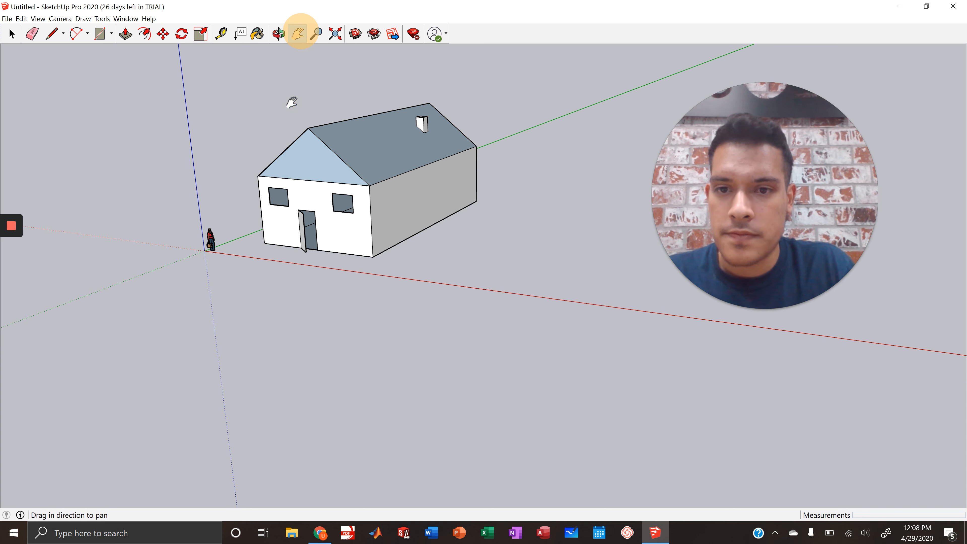
mouse_move(287, 100)
mouse_down()
mouse_move(288, 222)
mouse_move(297, 228)
mouse_up()
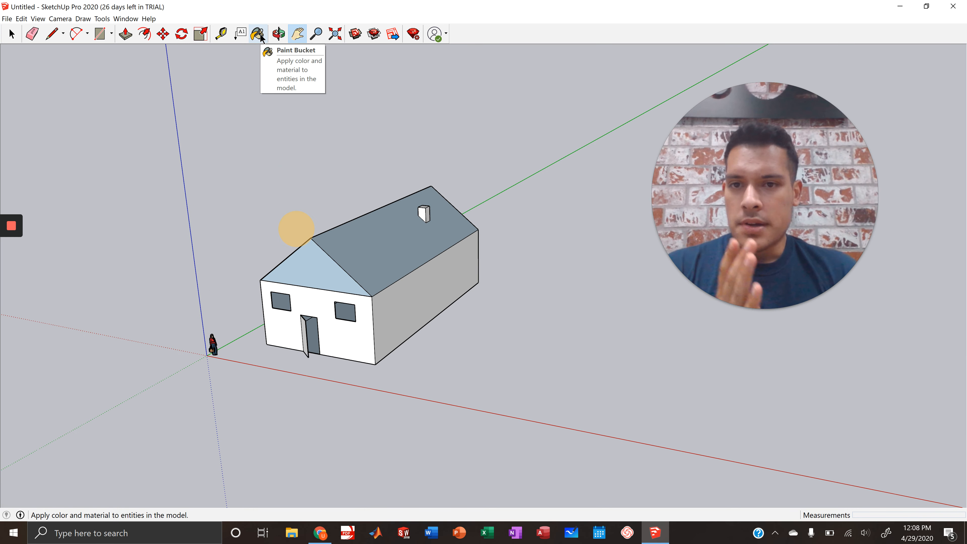
- Paint the roof slope that carries the chimney with Roofing Shingles GAF Estates from the Roofing materials
click(260, 36)
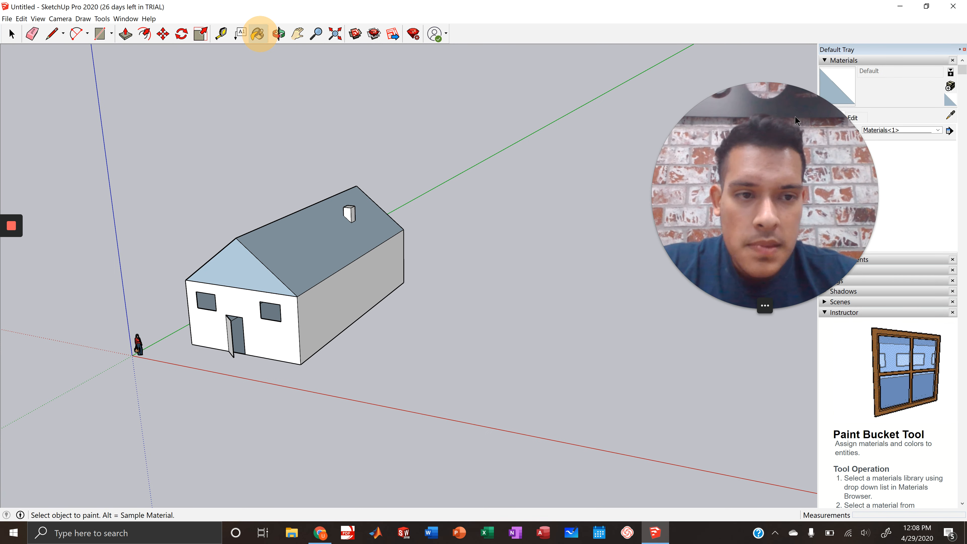
mouse_move(804, 127)
mouse_down()
mouse_move(757, 85)
mouse_move(705, 95)
mouse_up()
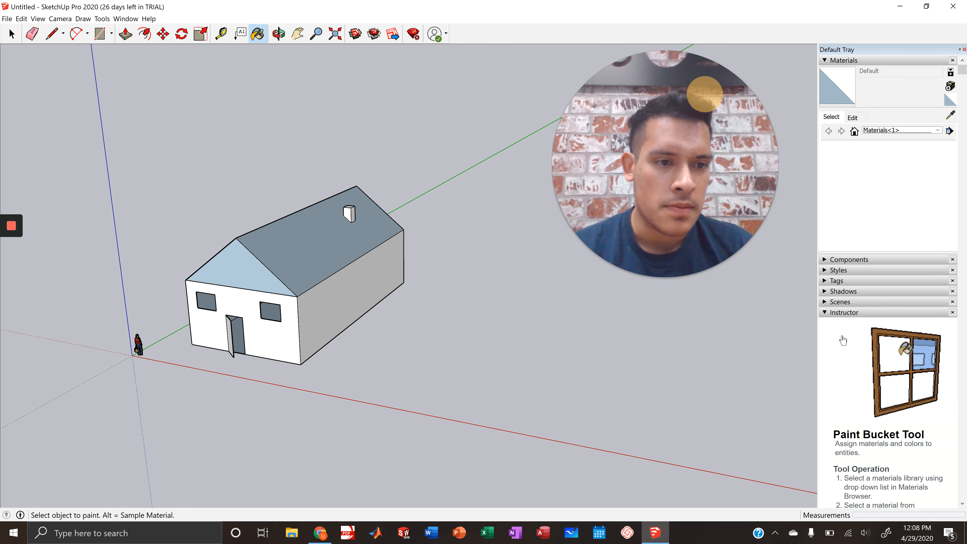
scroll(838, 303, down, 5)
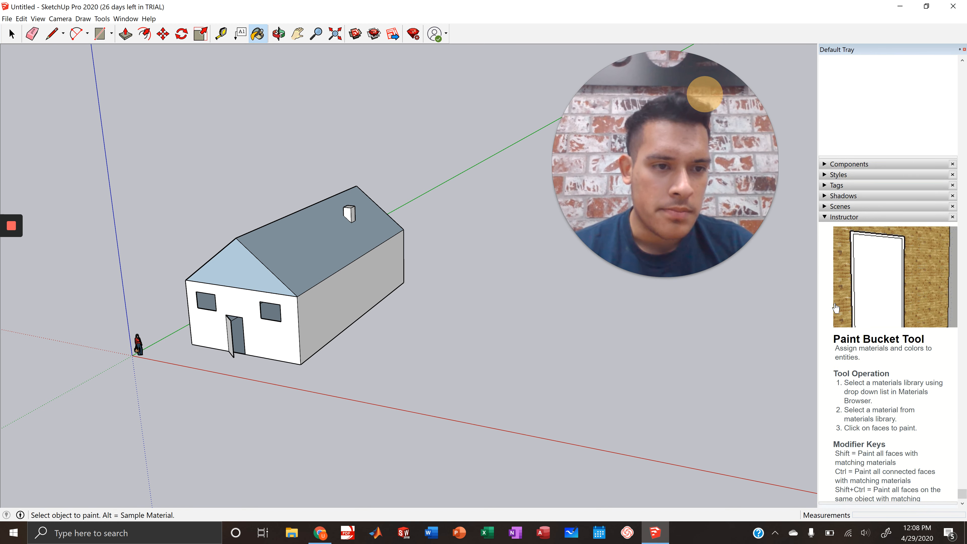
scroll(837, 307, up, 5)
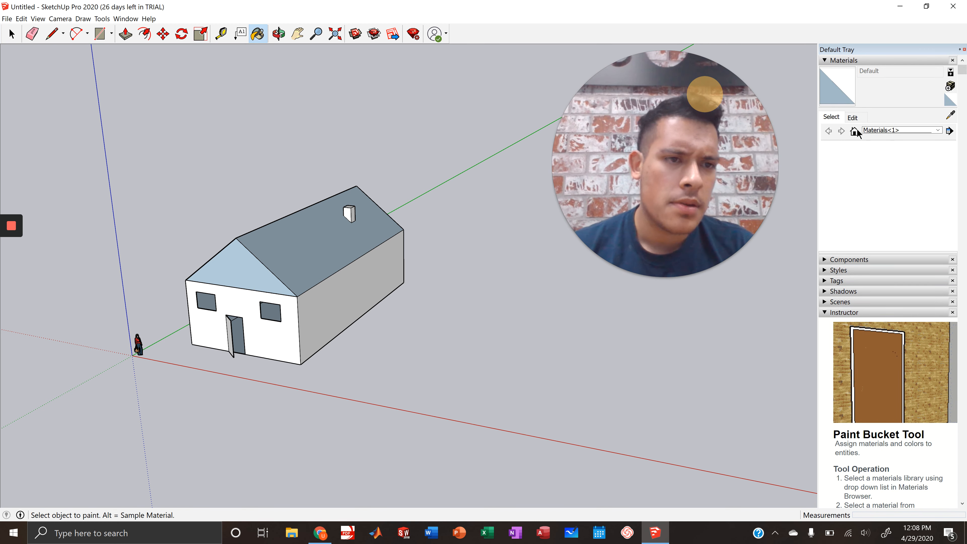
click(853, 118)
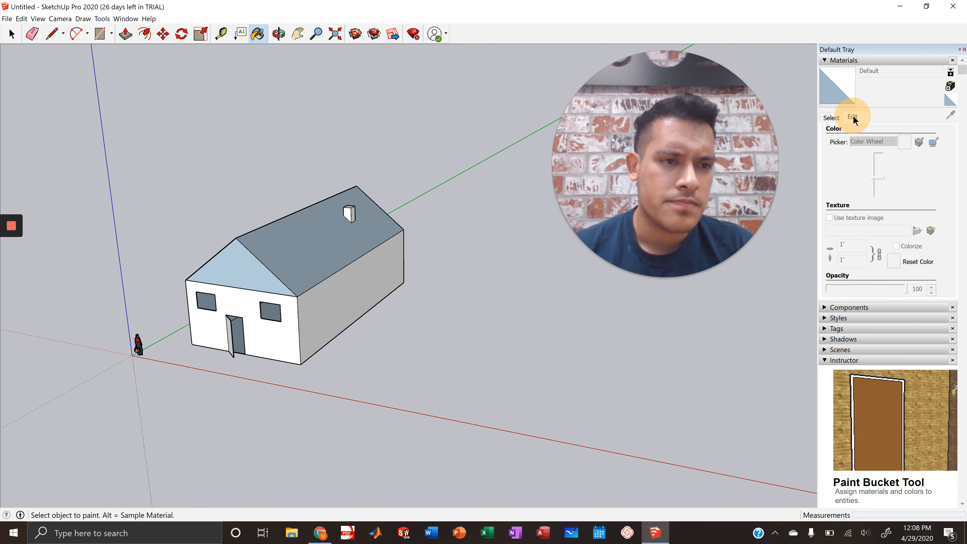
click(831, 117)
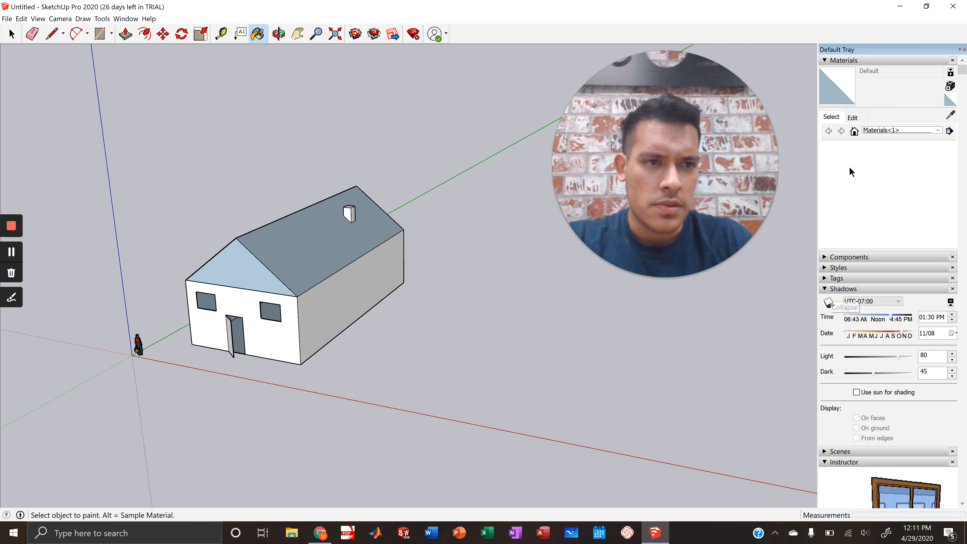
click(888, 130)
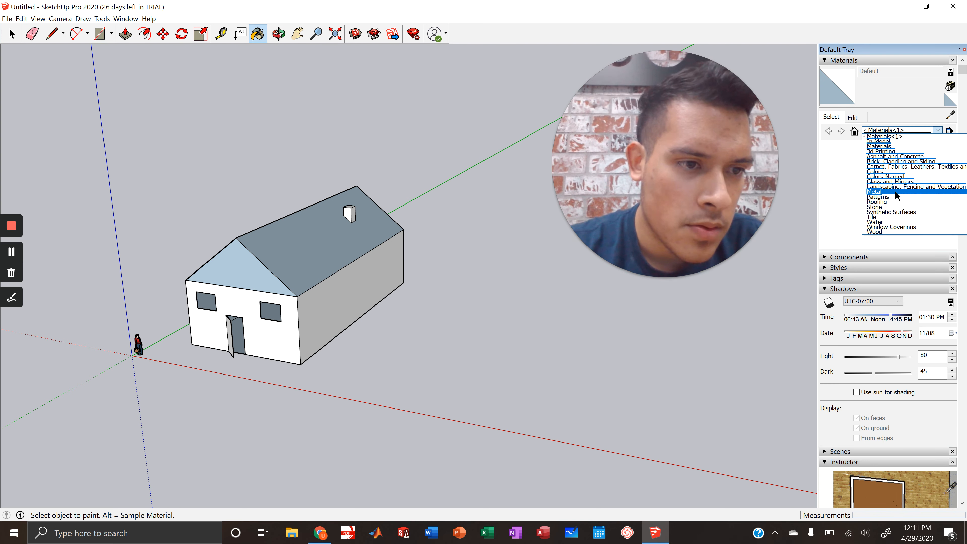
click(888, 201)
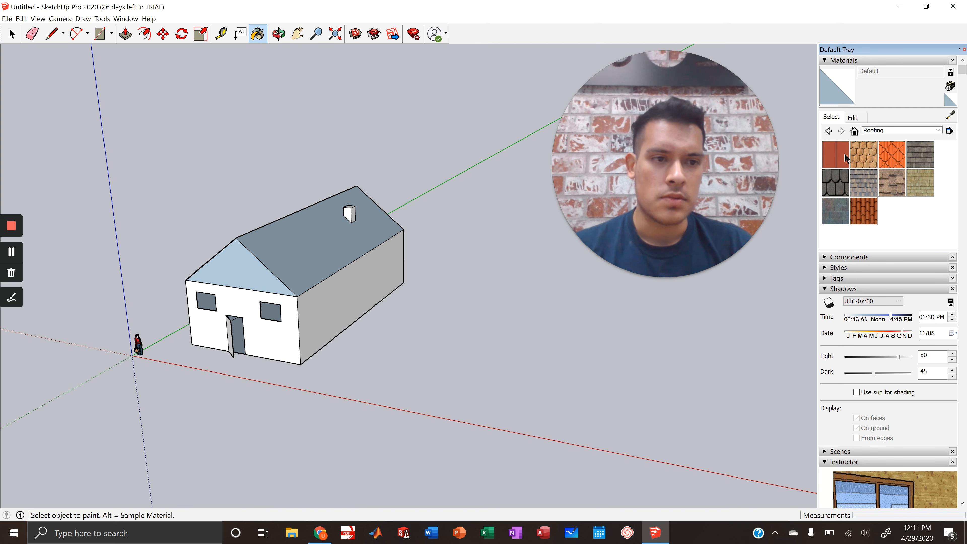
click(835, 183)
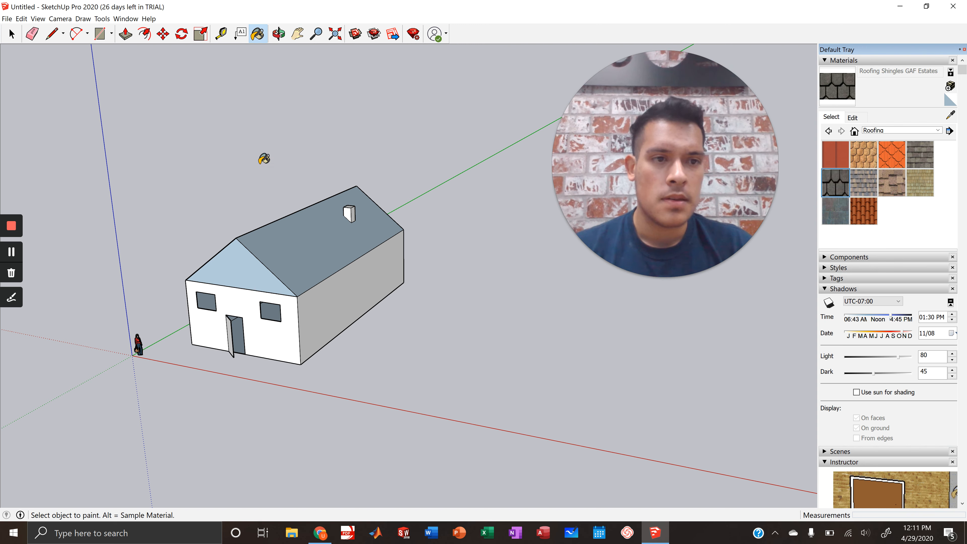
click(300, 277)
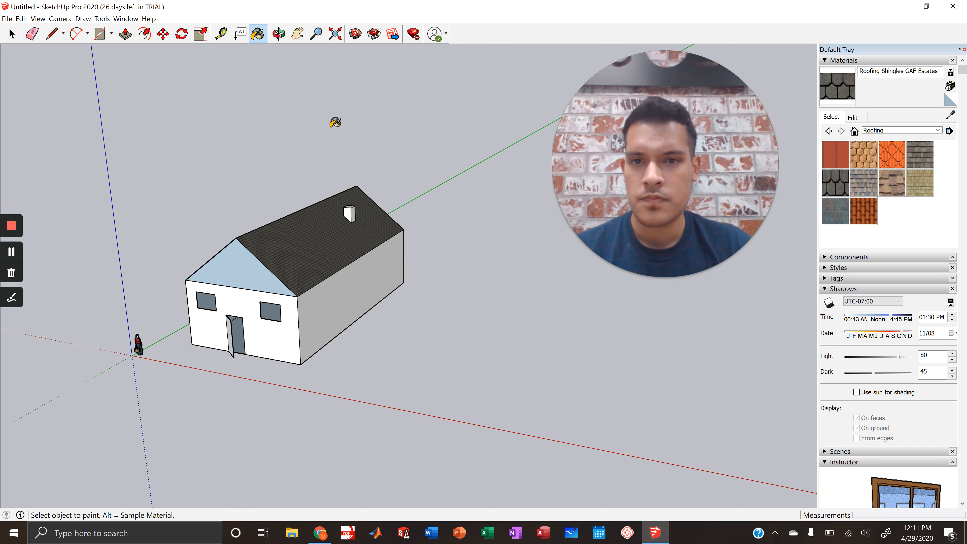
- Paint the roof slope opposite the chimney with the same Roofing Shingles GAF Estates material
click(279, 33)
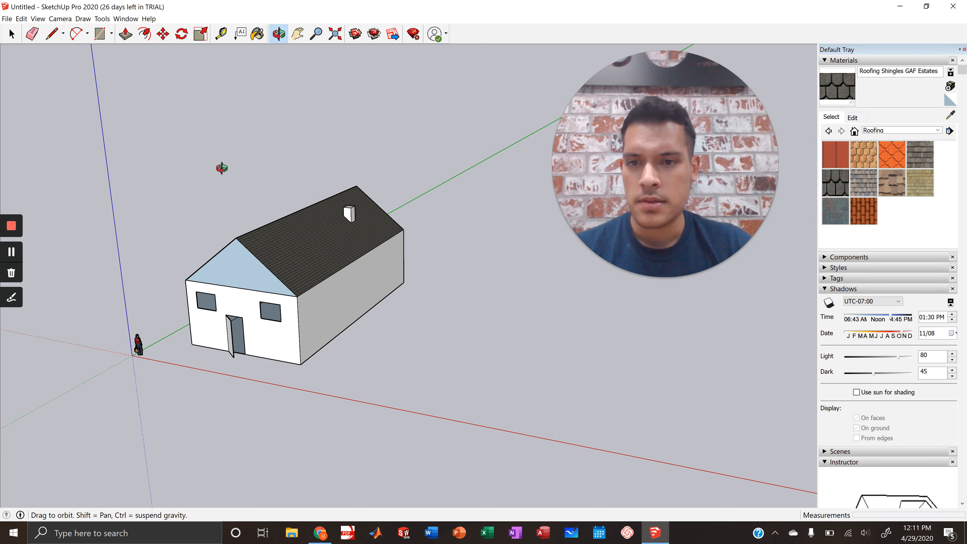
drag(352, 201, 441, 219)
click(836, 182)
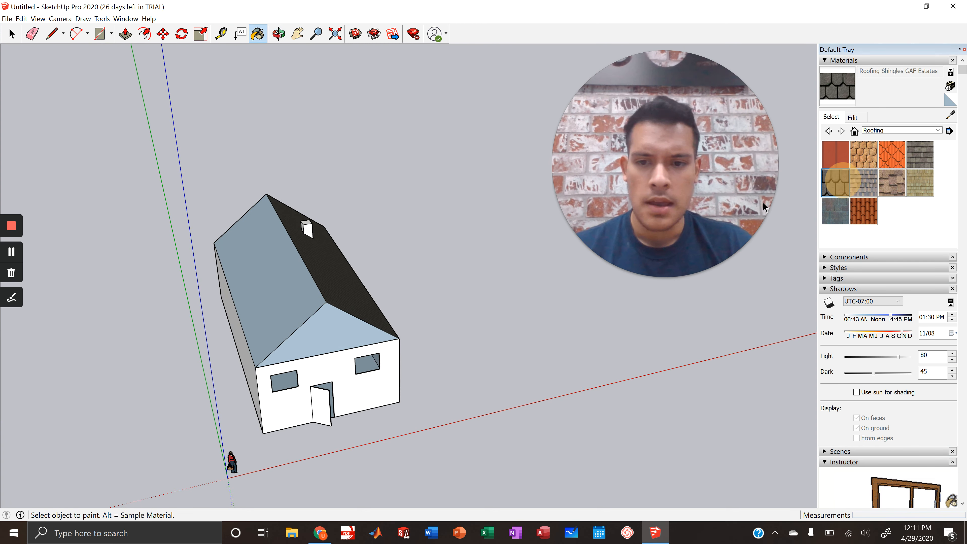
click(295, 294)
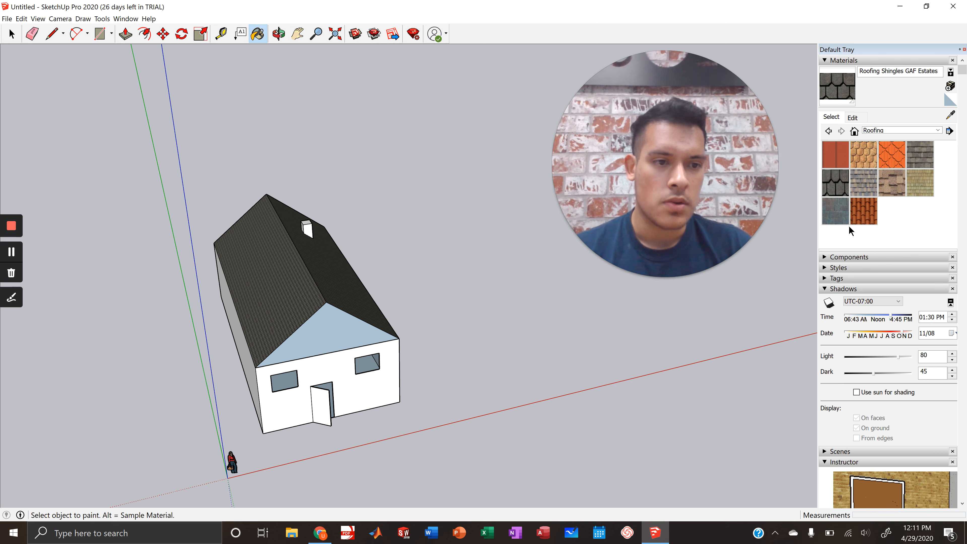
- Paint the floor inside the house with Wood Floor Dark from the Wood materials
click(889, 129)
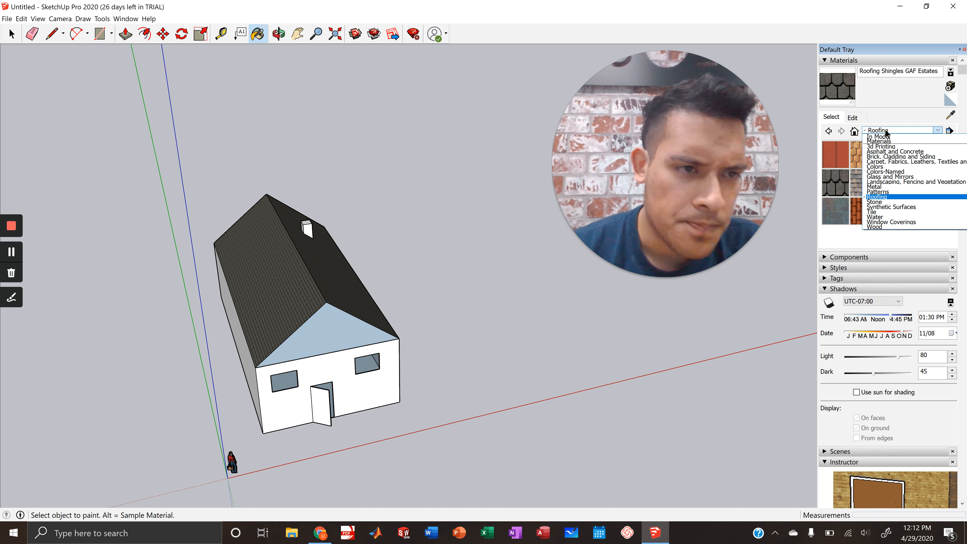
click(878, 191)
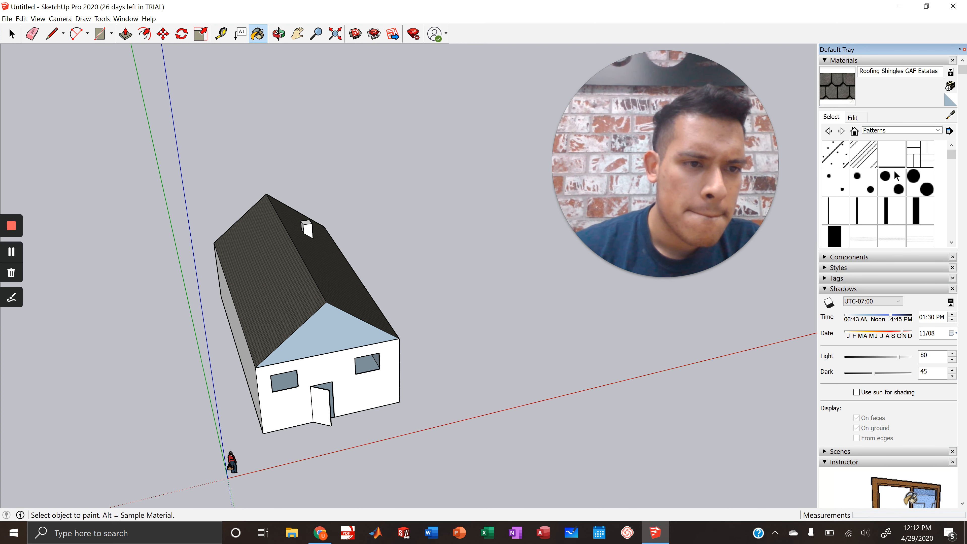
click(887, 129)
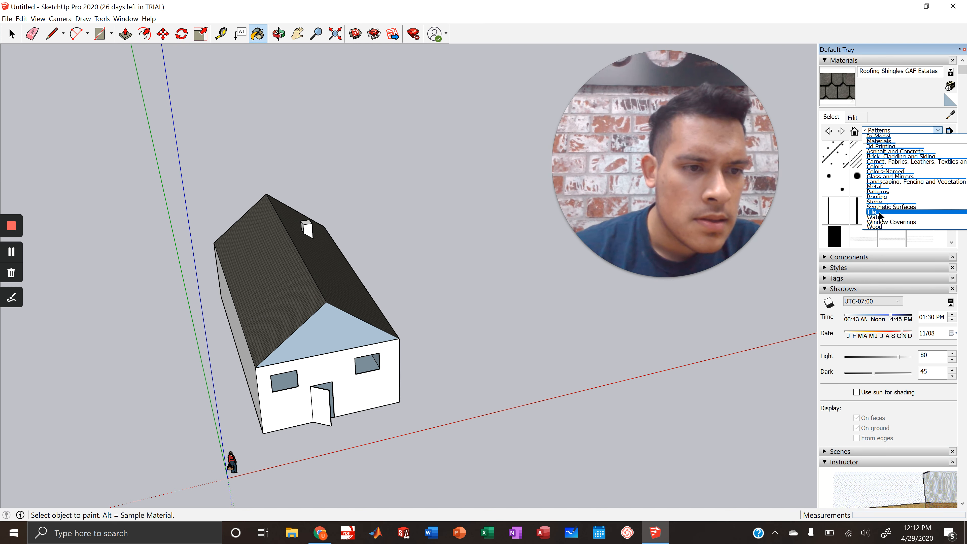
click(885, 225)
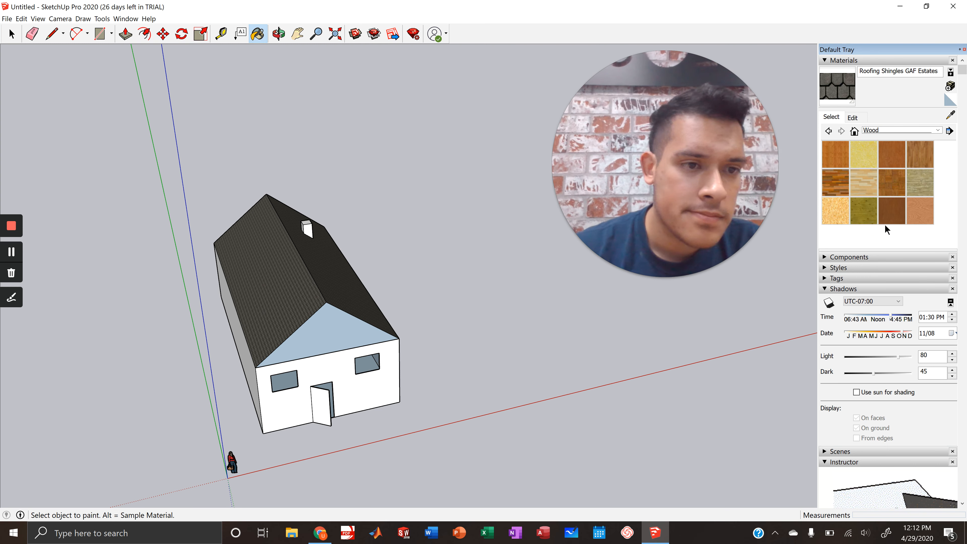
click(843, 183)
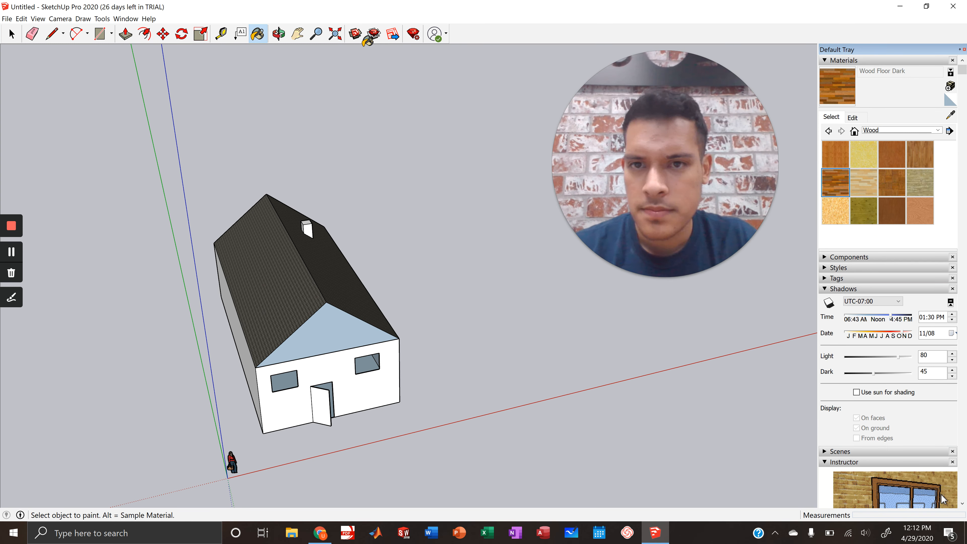
click(291, 381)
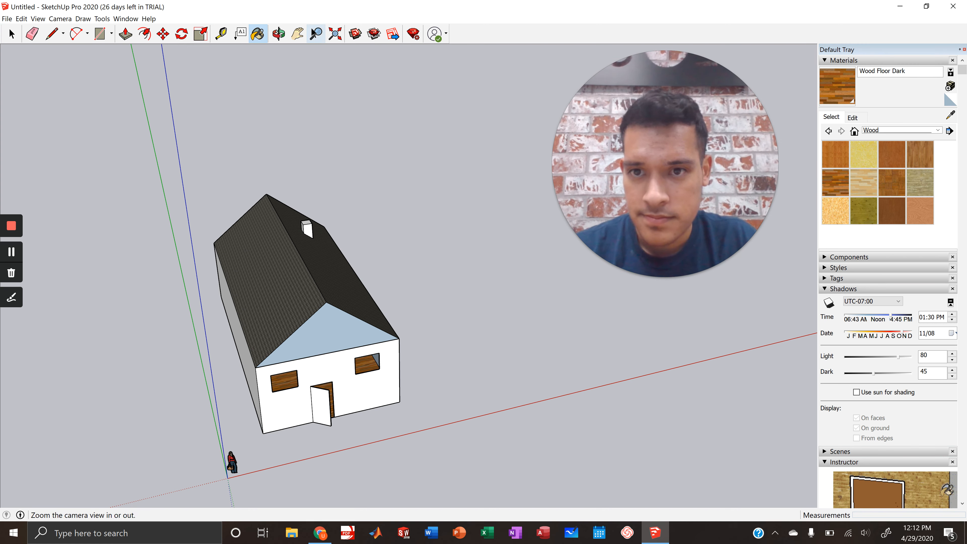
- Try to delete the front wall face together with its bounding edges
click(279, 34)
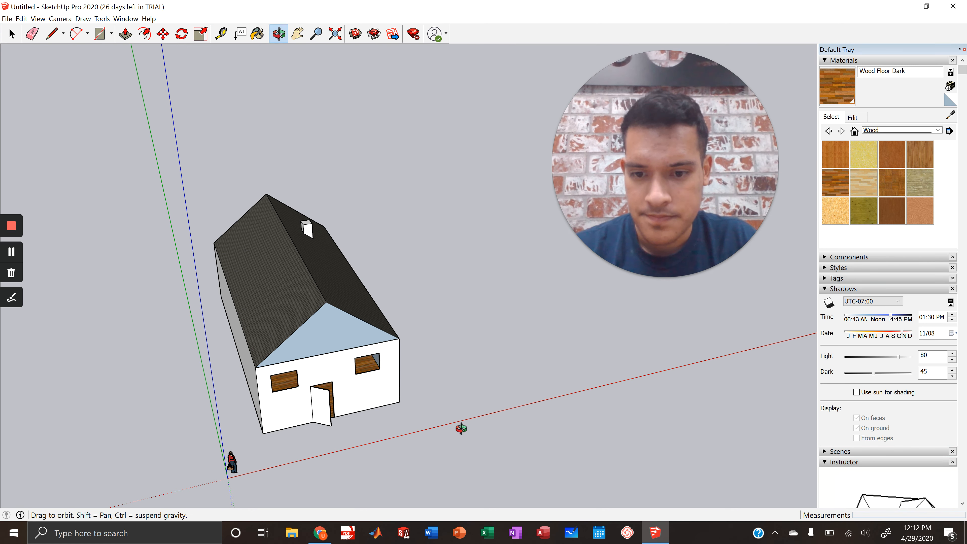
drag(457, 427, 302, 329)
scroll(301, 329, down, 3)
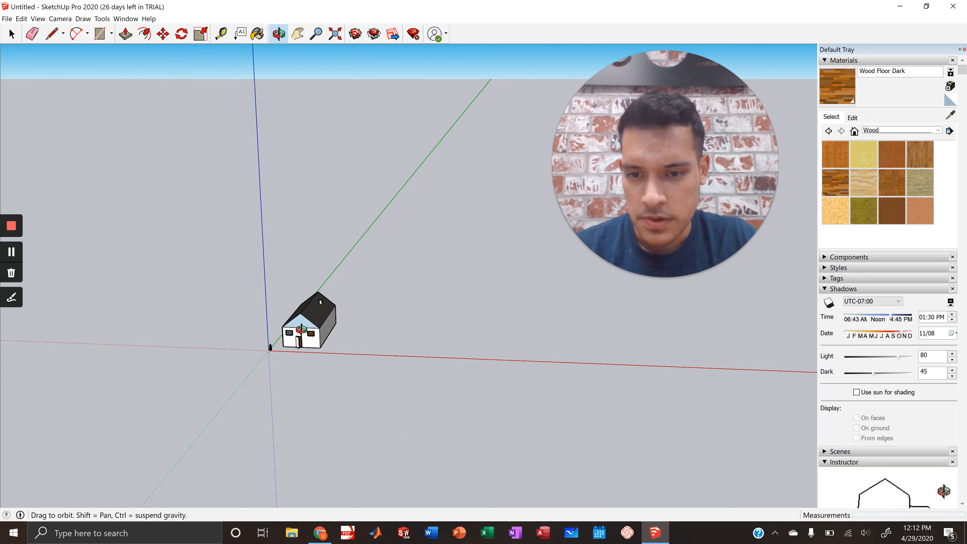
scroll(301, 329, up, 8)
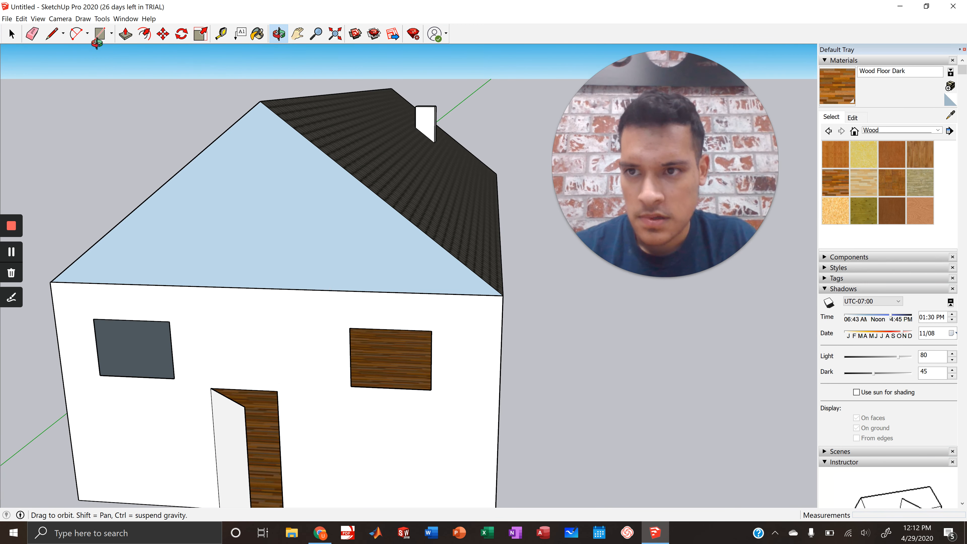
click(34, 35)
click(11, 35)
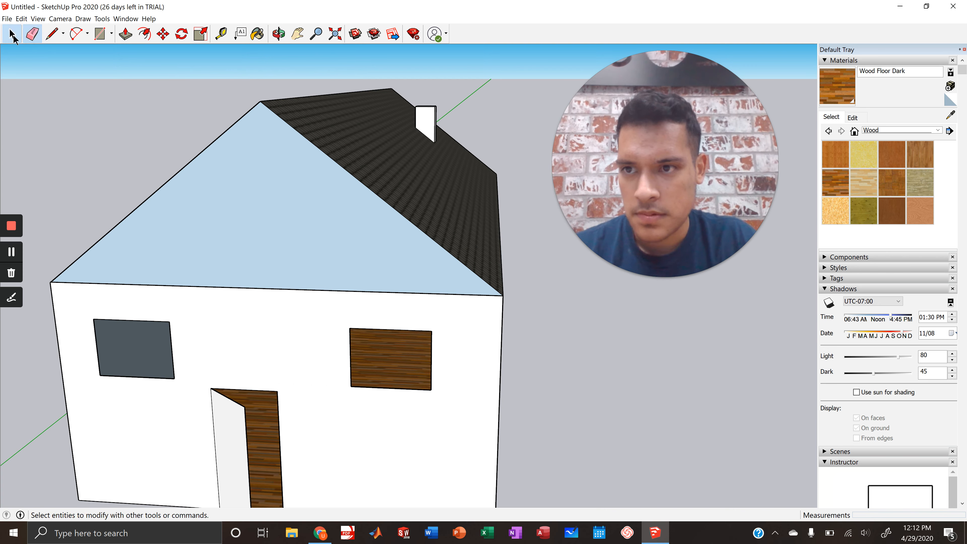
click(279, 345)
click(279, 346)
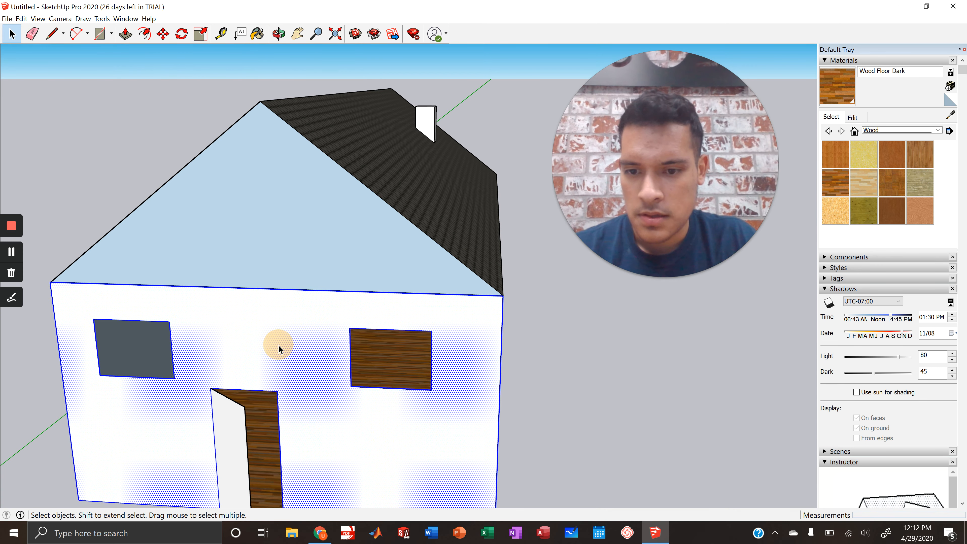
key(Delete)
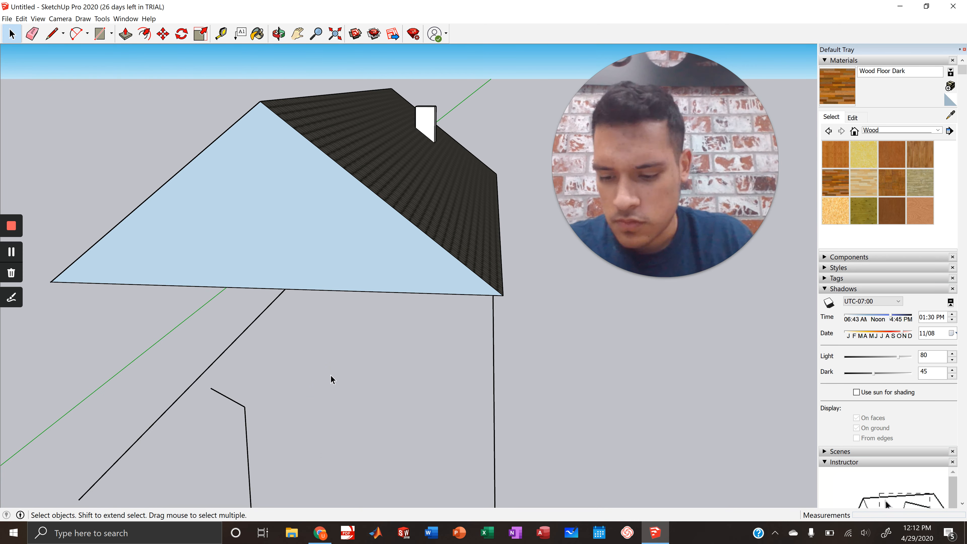
key(ctrl+z)
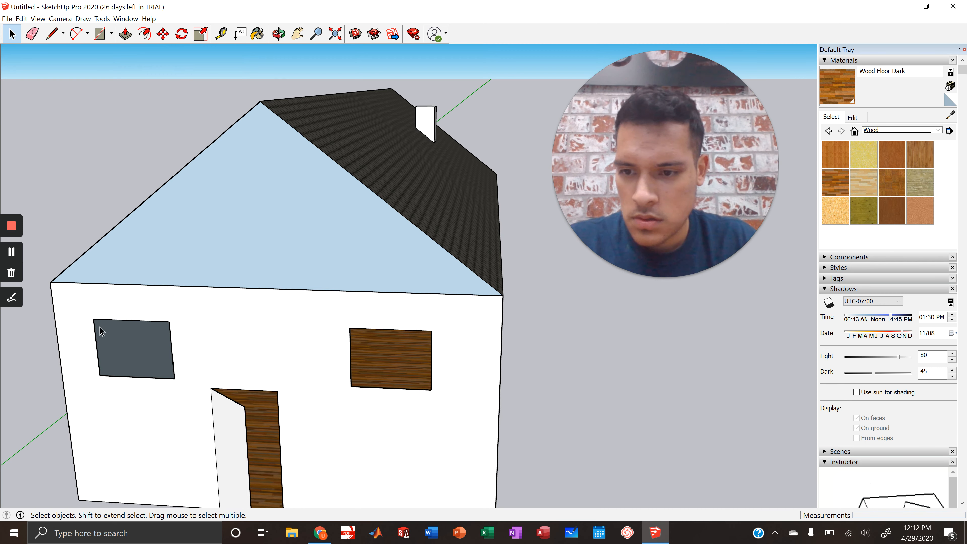
- Delete only the front wall face, keeping its edges, to expose the interior of the house
click(82, 395)
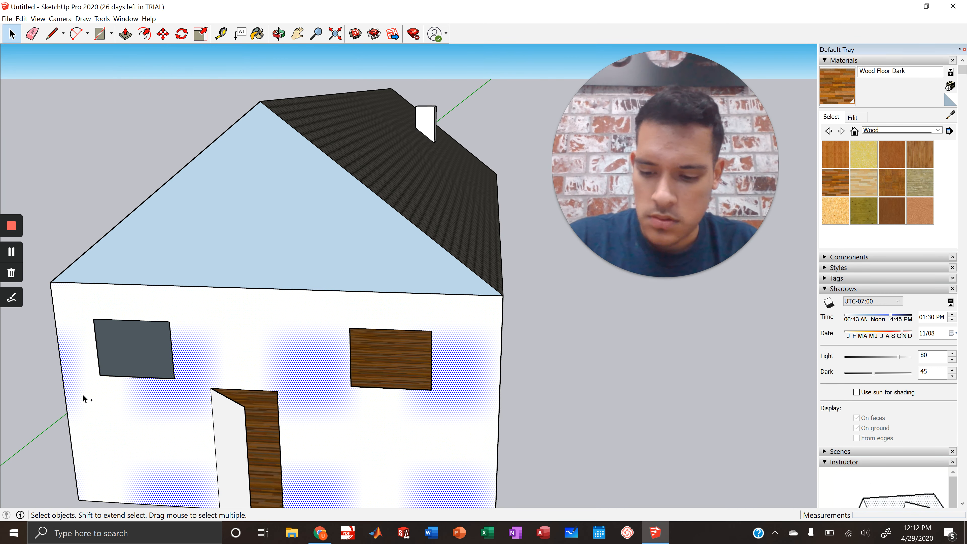
key(Delete)
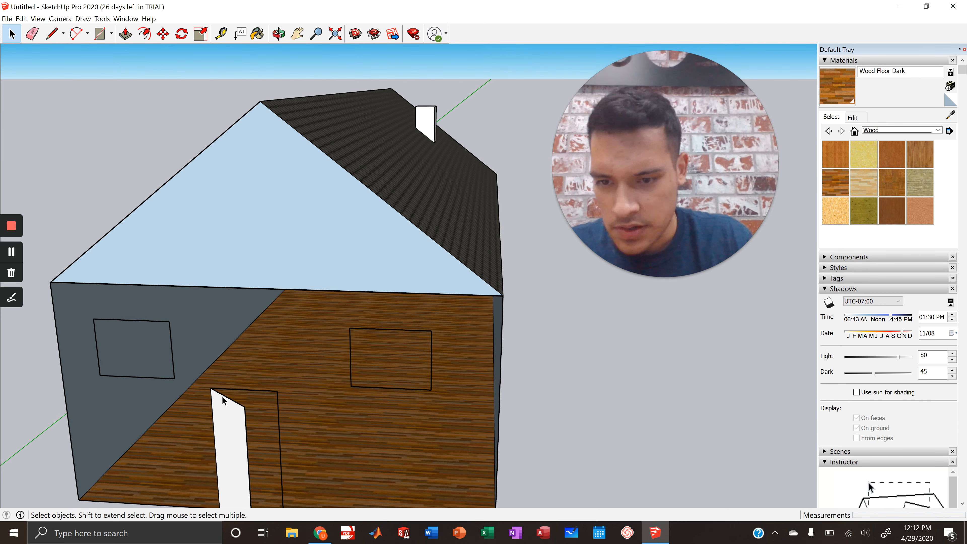
- Open the list of material categories with the interior walls and wood floor in view
click(271, 33)
drag(157, 223, 311, 158)
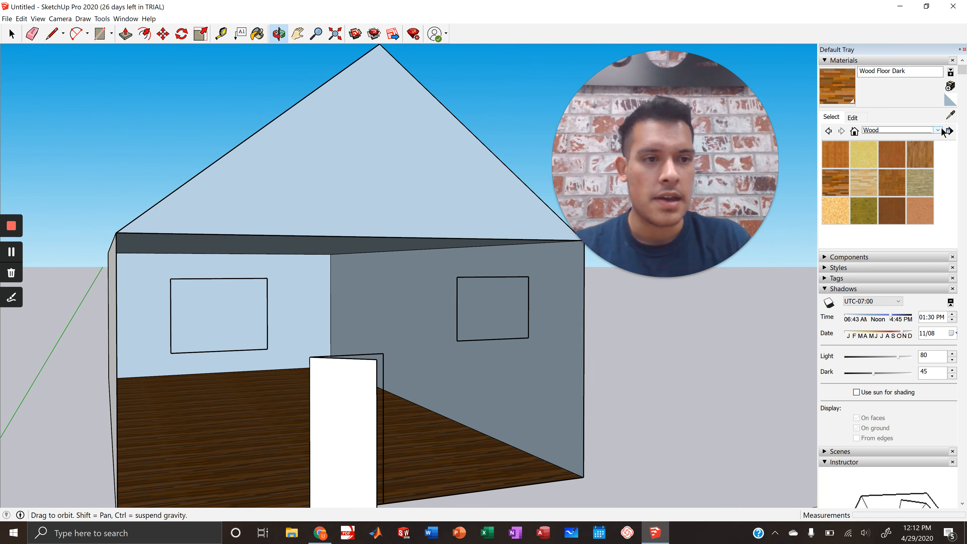
click(913, 131)
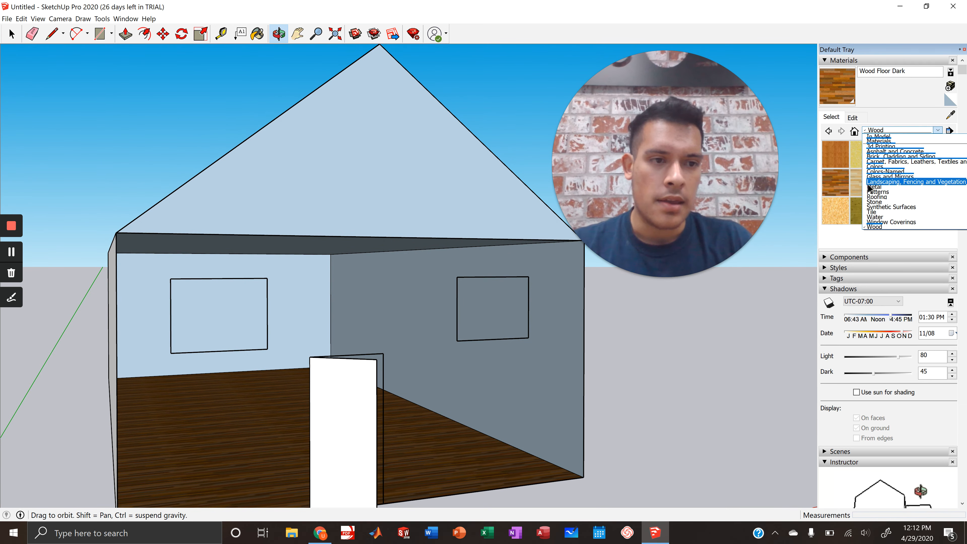